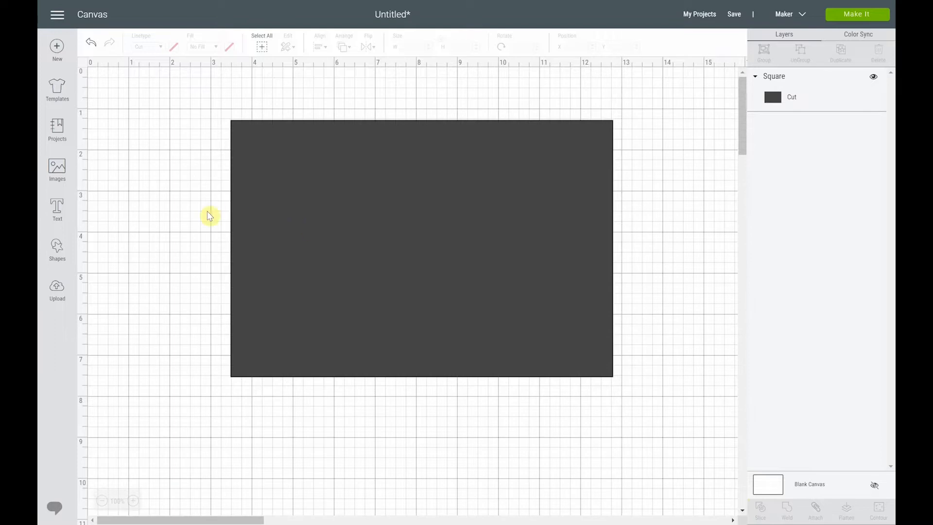
Add a heart shape, place it over the middle of the dark rectangle, and colour it red
left_click(58, 251)
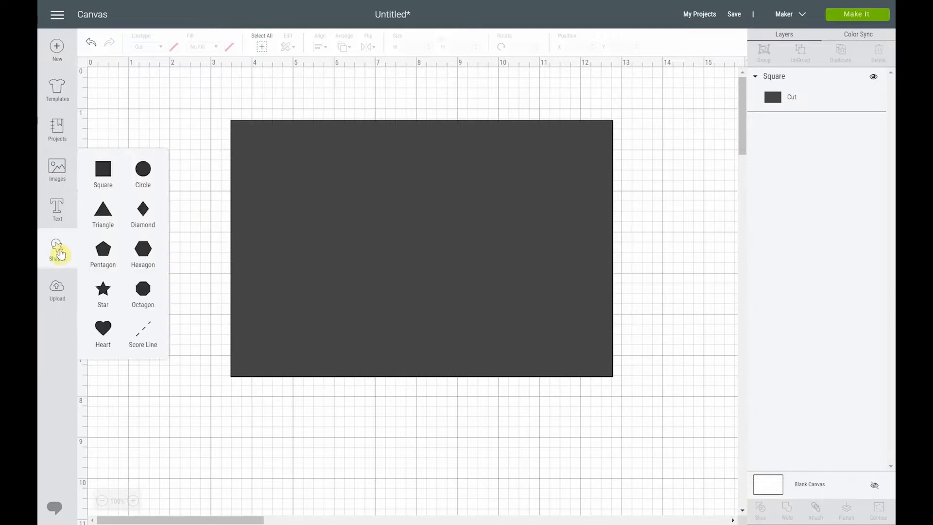
left_click(103, 329)
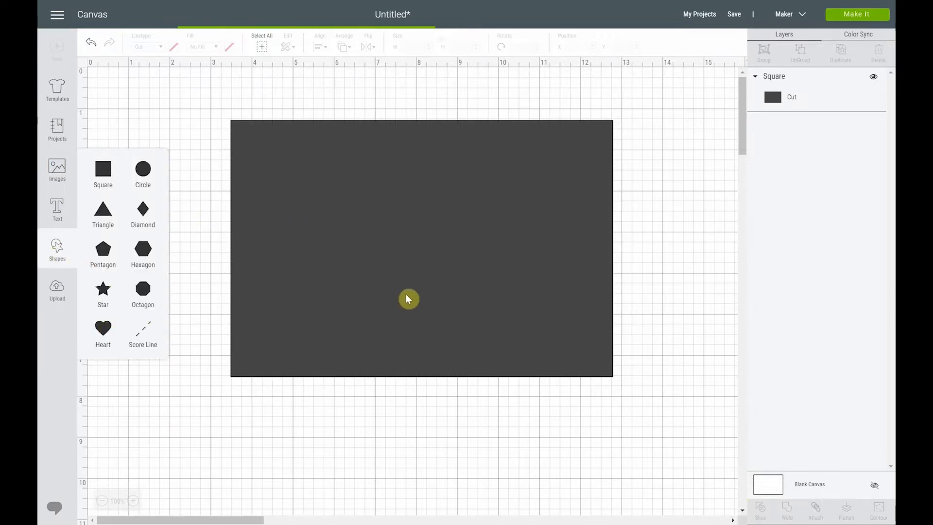
left_click_drag(285, 229, 483, 244)
left_click(174, 49)
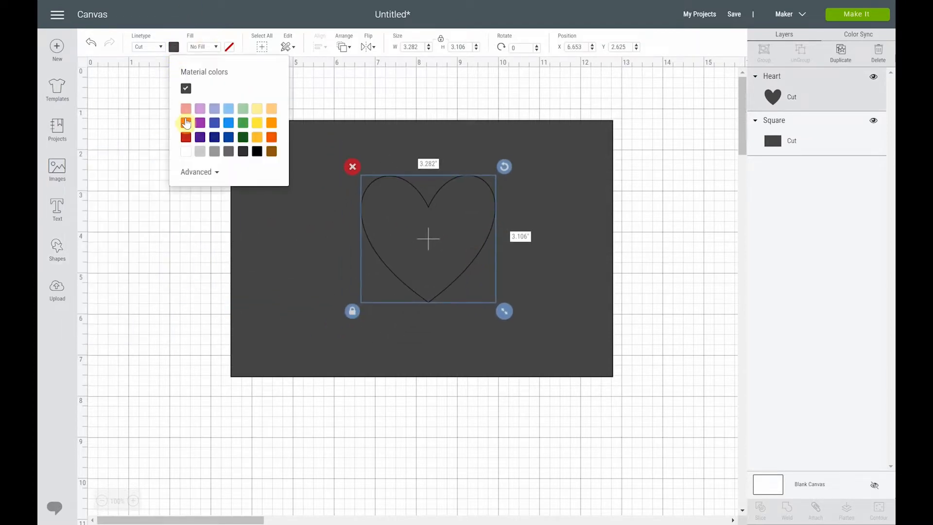
left_click(186, 122)
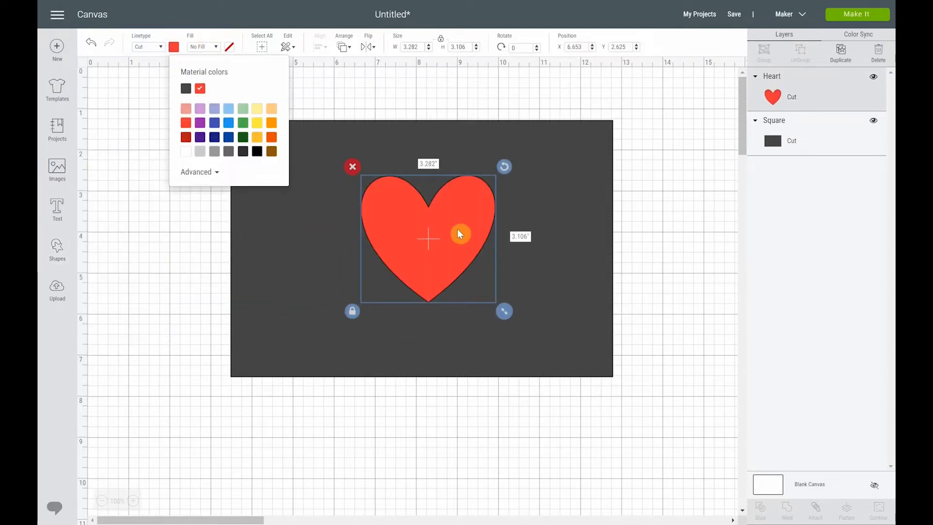
Slice the red heart and the dark rectangle together, and move both resulting heart pieces off the rectangle
left_click(548, 277)
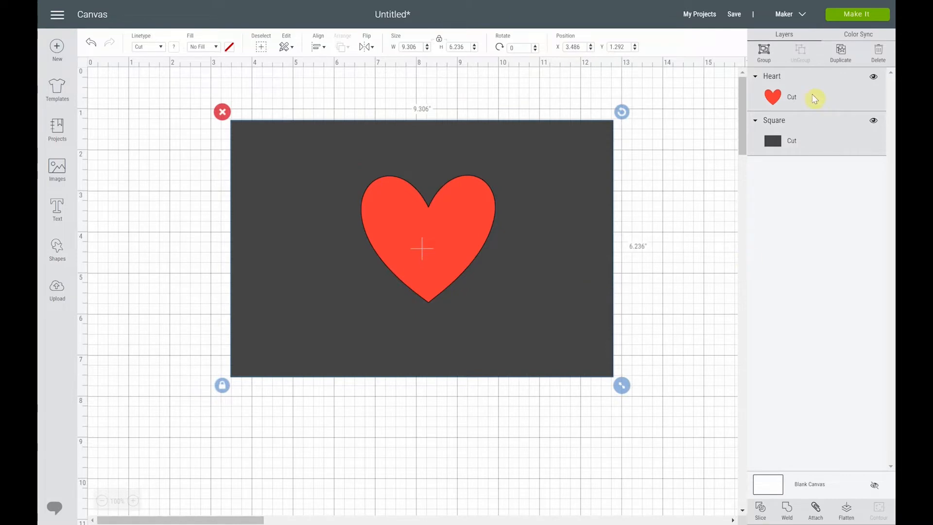
left_click(761, 511)
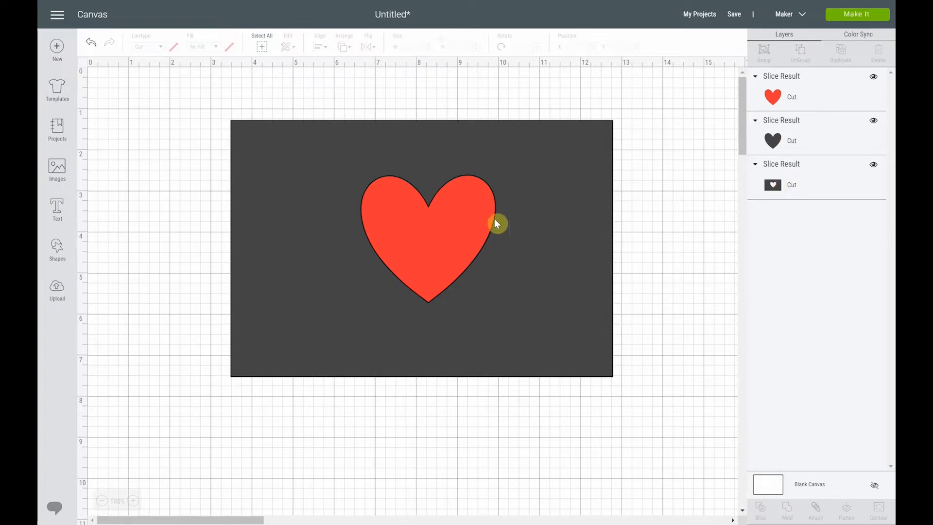
left_click_drag(444, 238, 720, 305)
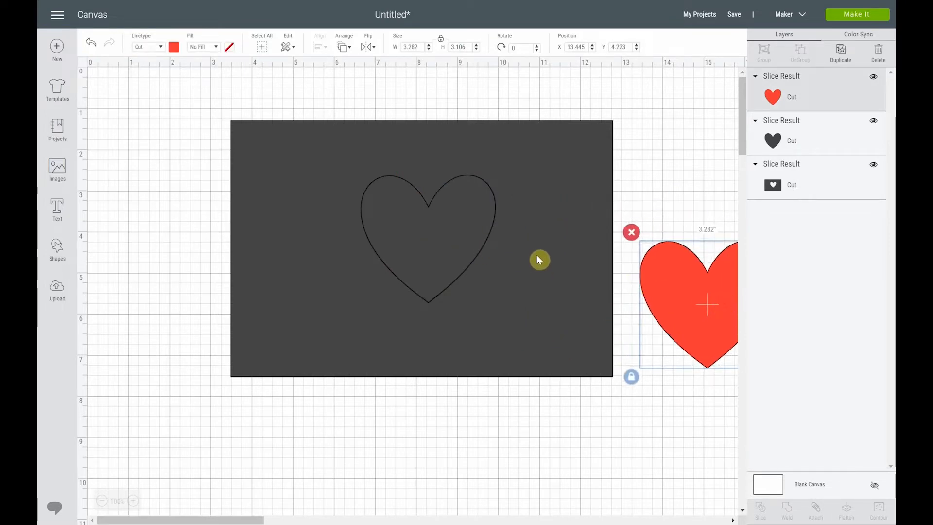
left_click_drag(444, 253, 406, 456)
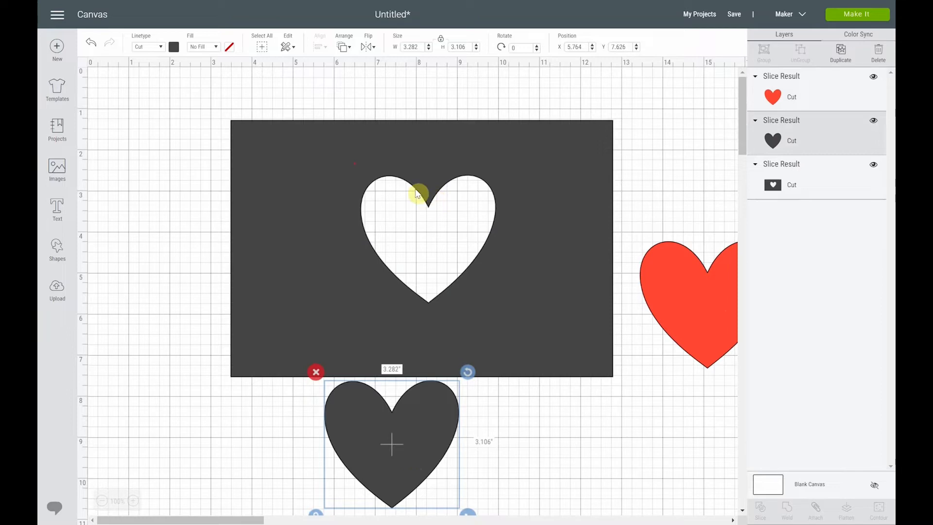
left_click_drag(428, 419, 546, 411)
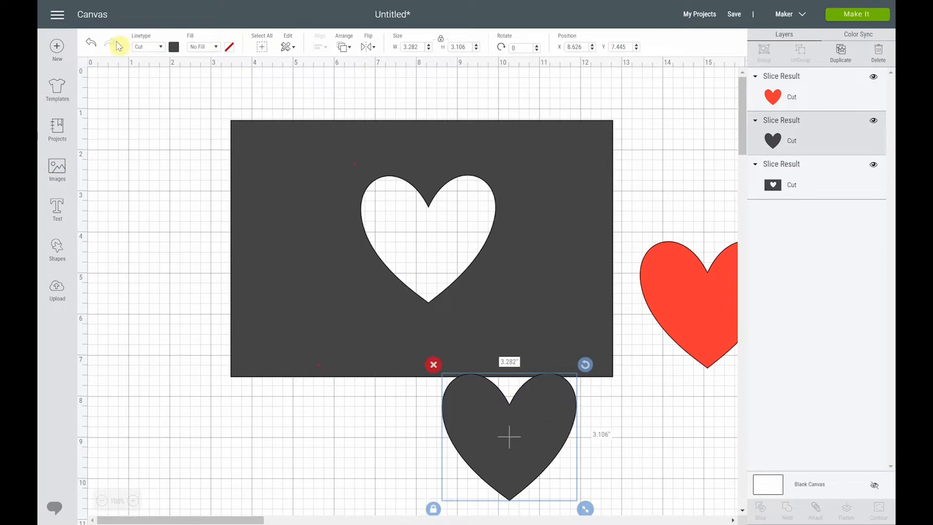
Undo the heart piece moves and the slice of the heart and rectangle
left_click(92, 43)
left_click(92, 43)
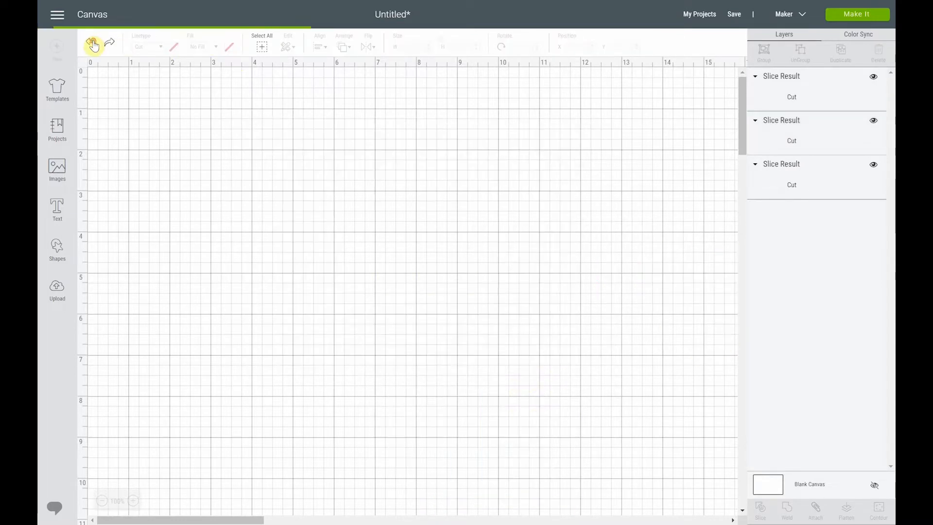
left_click(92, 43)
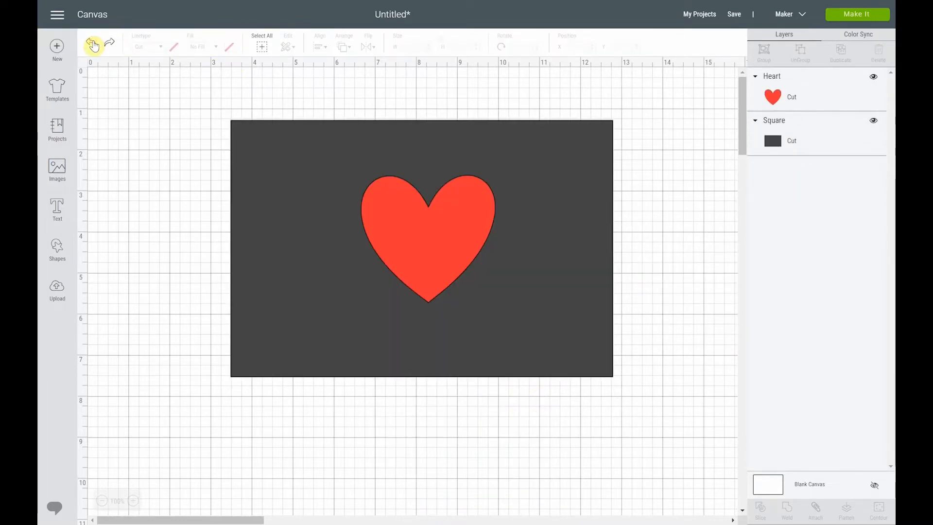
Move the red heart so it partly overhangs the rectangle's right edge, and slice the two shapes
left_click_drag(456, 279, 620, 278)
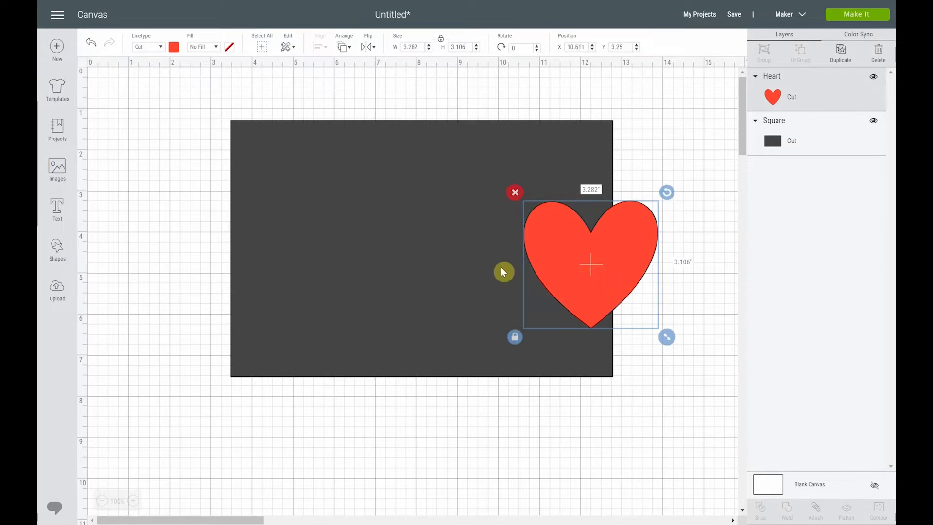
left_click(477, 267, "shift")
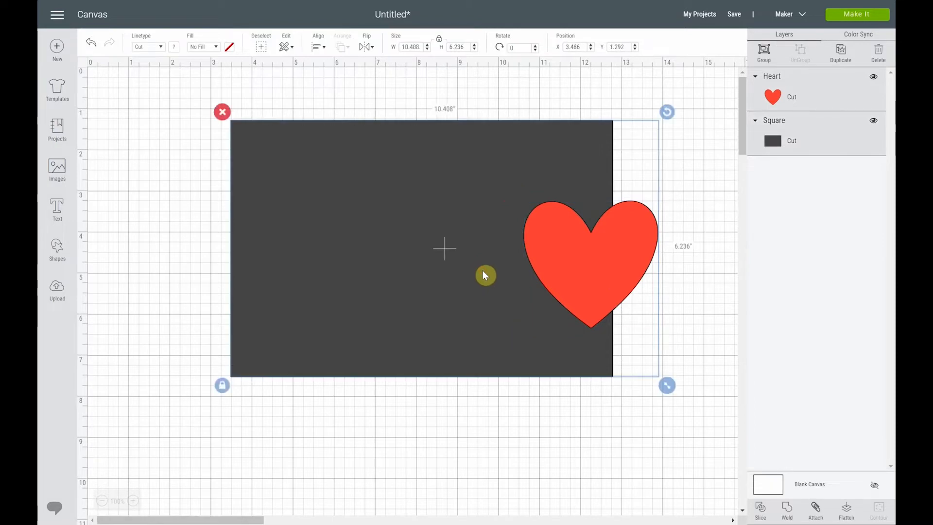
left_click(760, 511)
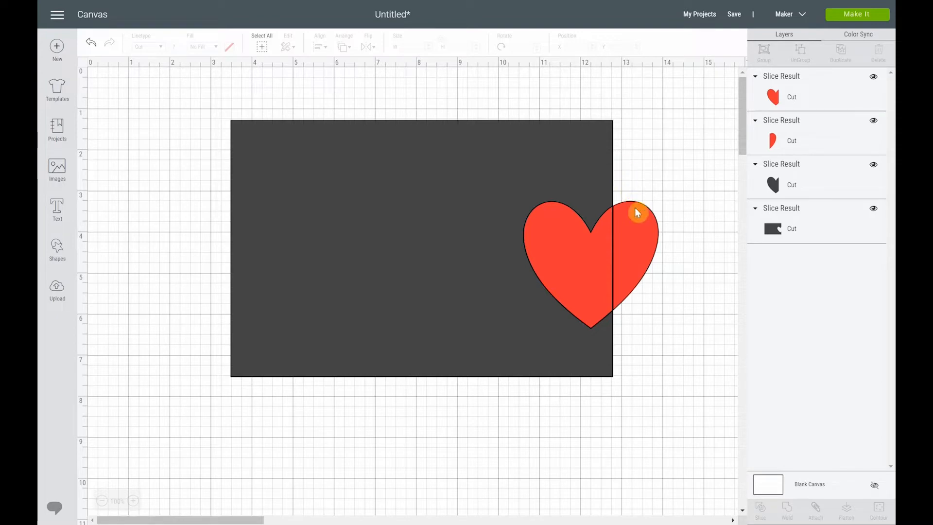
Pull apart the slice results, moving both red heart pieces and the dark partial heart away from the rectangle
left_click_drag(588, 248, 562, 375)
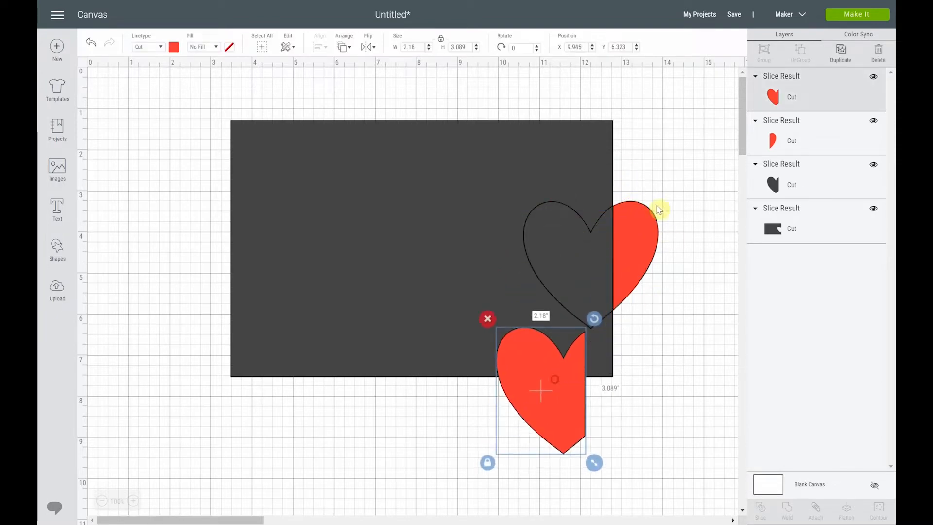
left_click_drag(648, 255, 681, 384)
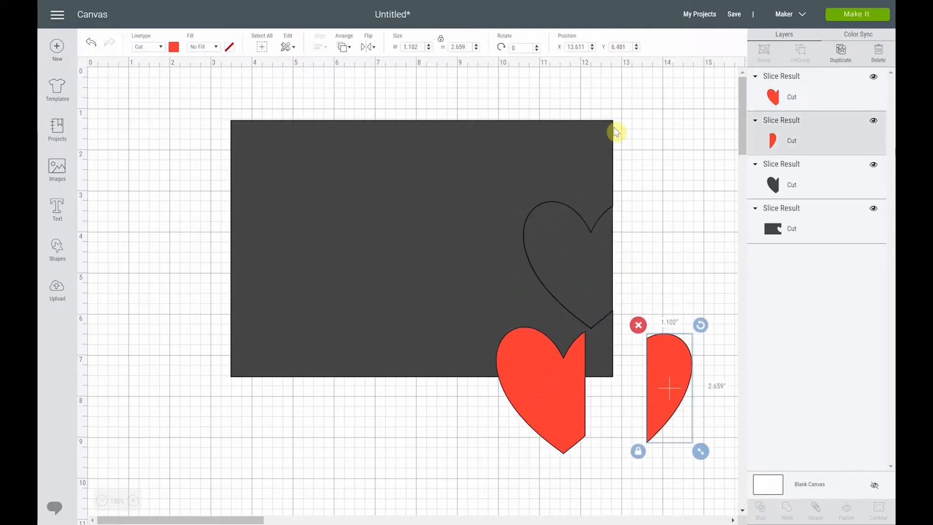
left_click(617, 206)
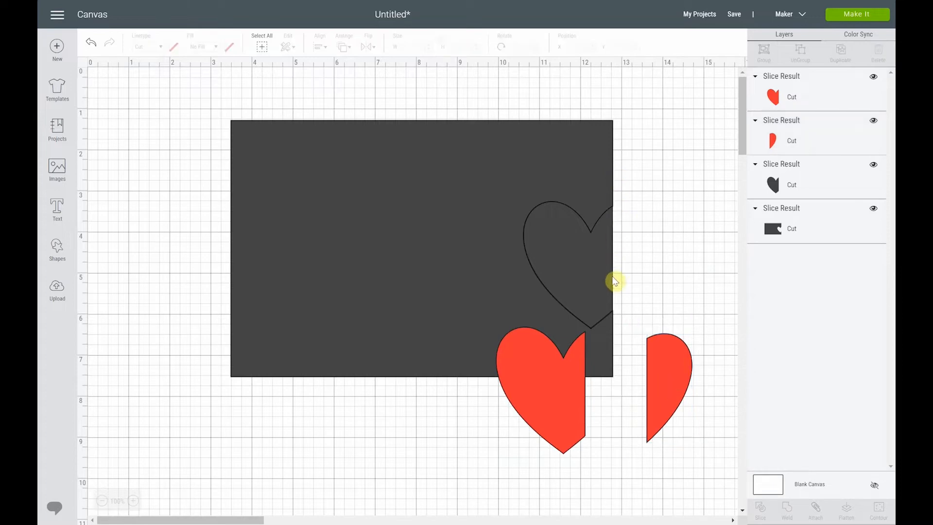
left_click(567, 374)
left_click(680, 381)
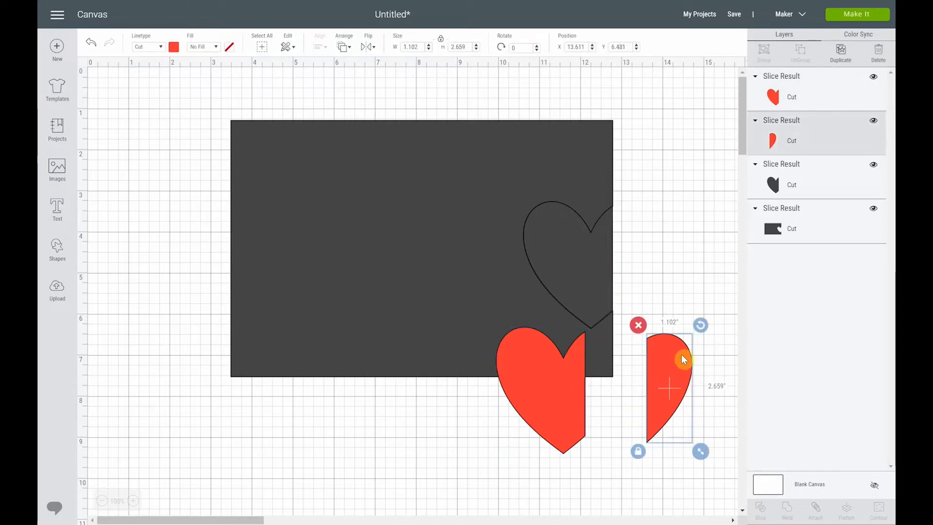
left_click_drag(551, 385, 609, 431)
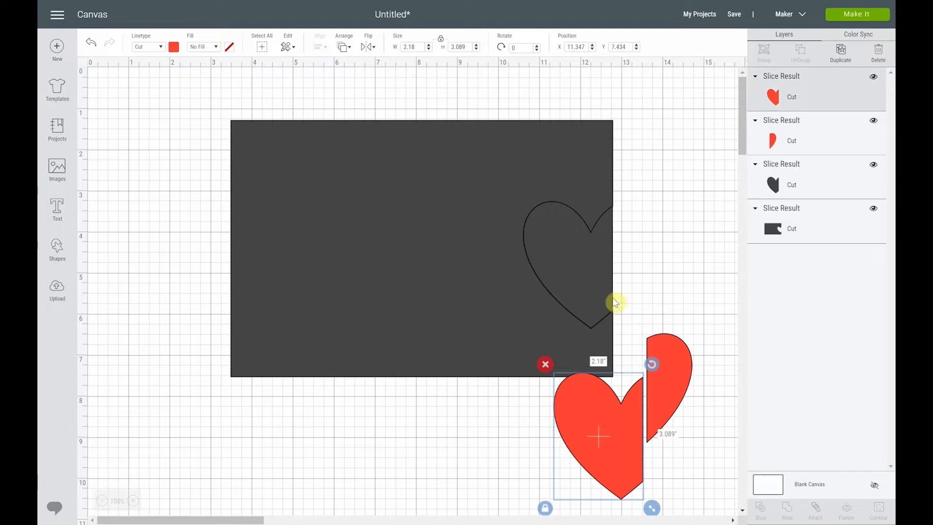
left_click_drag(595, 254, 706, 200)
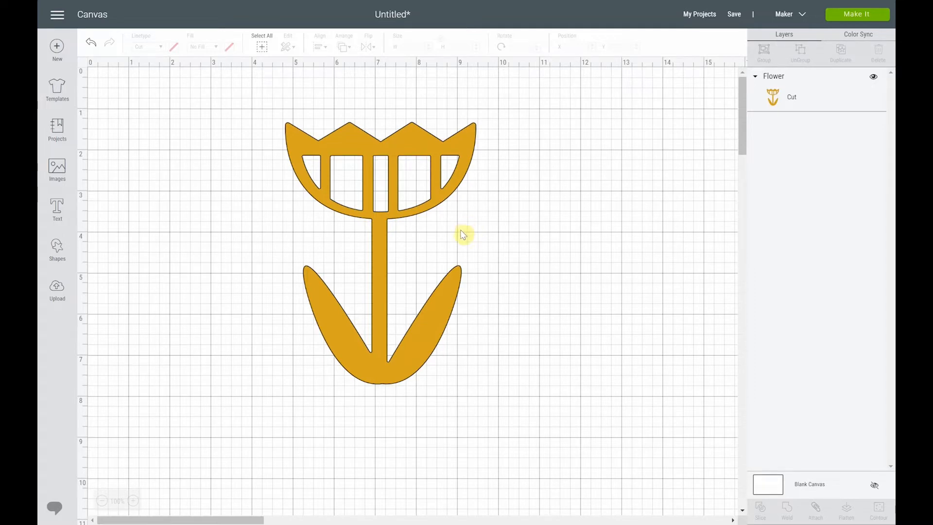
Add a square, unlock its proportions, stretch it to about 4.306 by 6.25 inches, and cover the flower's stem and leaves with it
left_click(57, 249)
left_click(107, 174)
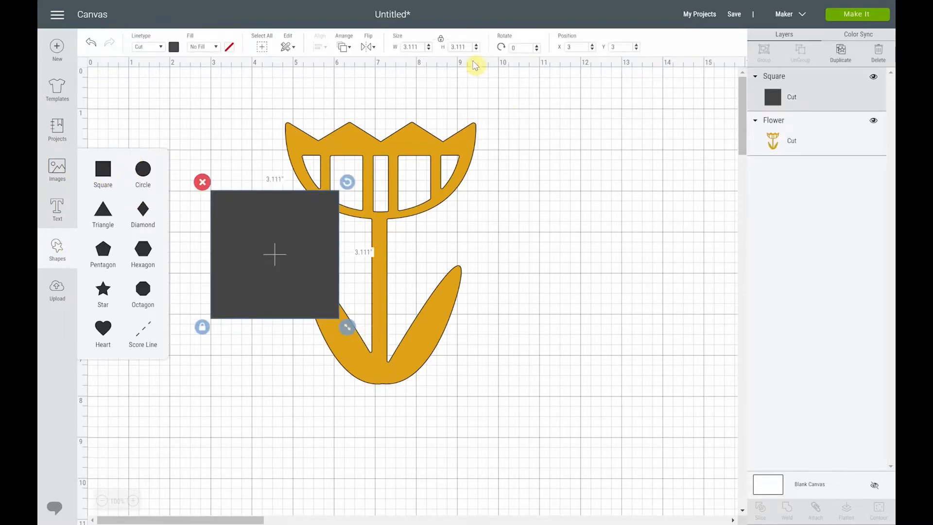
left_click(440, 40)
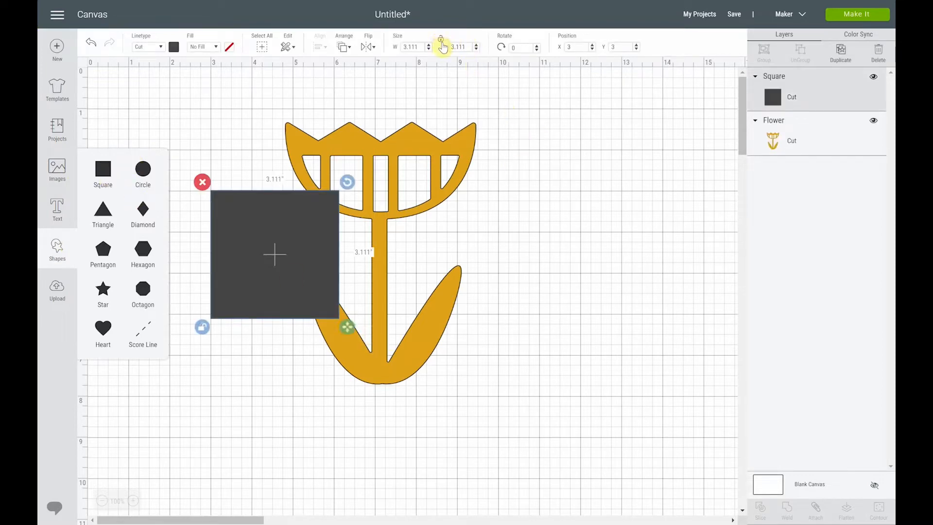
left_click_drag(348, 331, 397, 456)
left_click_drag(321, 347, 386, 362)
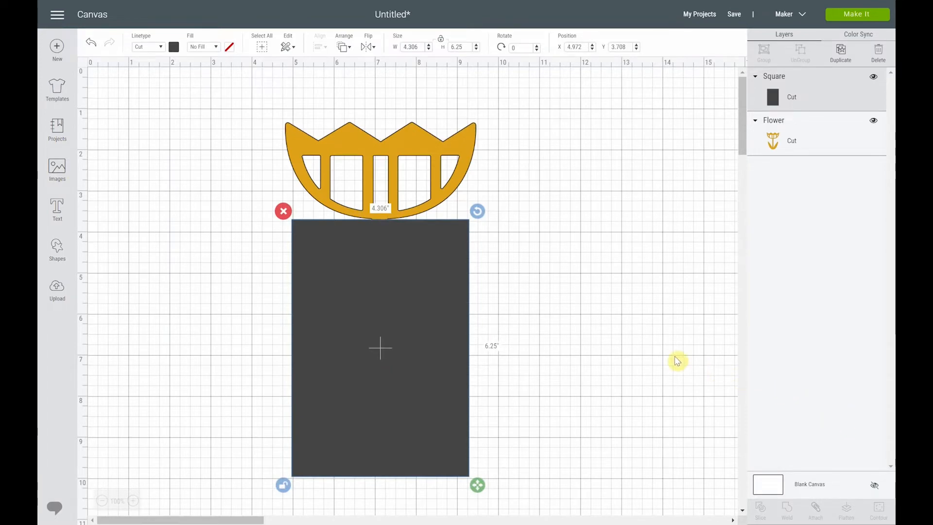
Slice the flower with the rectangle, separate the resulting pieces, and examine the cut at the base of the blossom
left_click(466, 161, "shift")
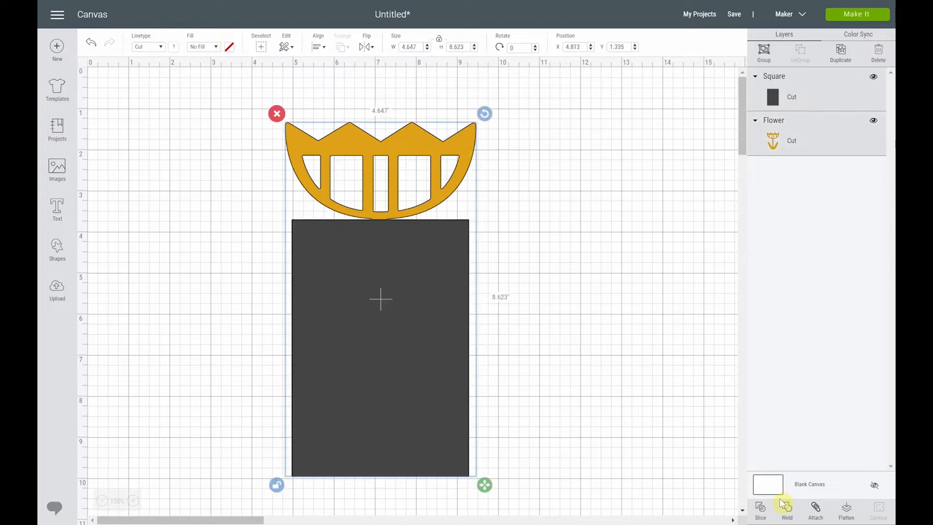
left_click(760, 508)
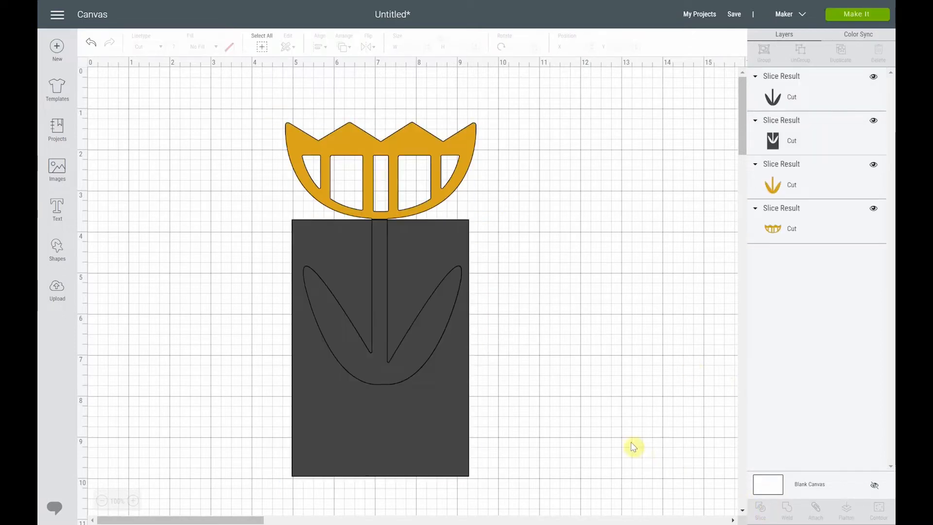
left_click_drag(431, 381, 709, 397)
left_click_drag(384, 430, 562, 457)
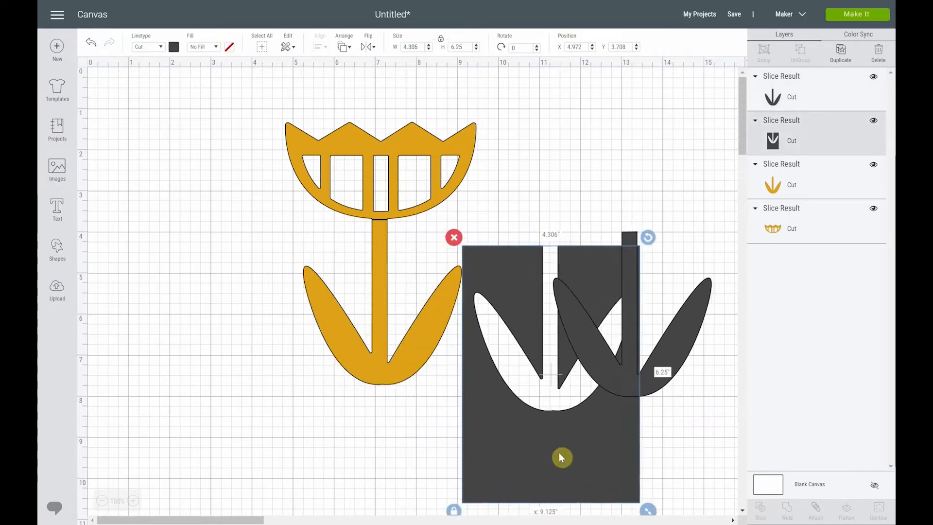
left_click_drag(382, 260, 277, 302)
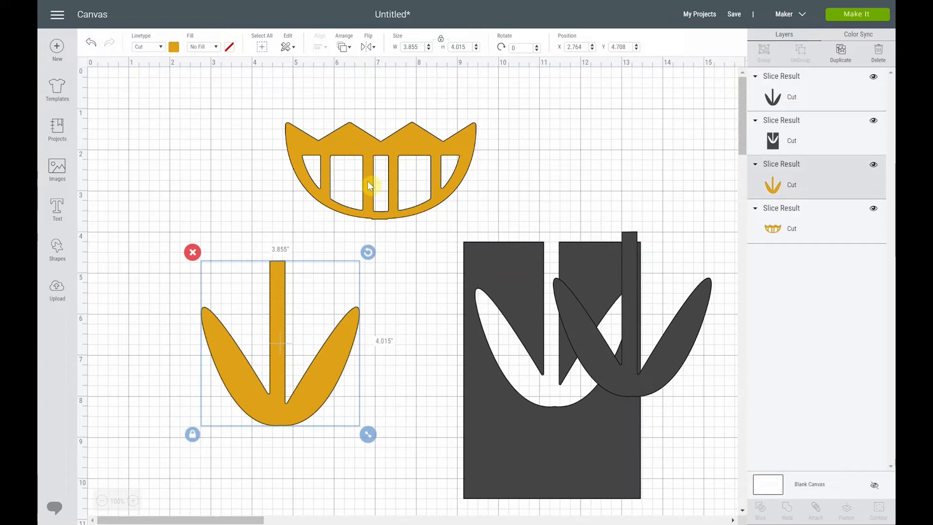
left_click(134, 500)
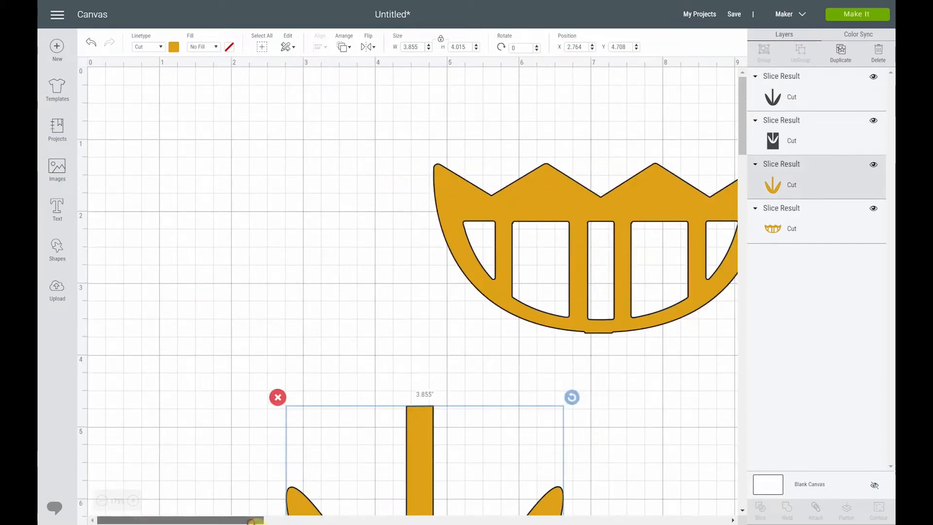
left_click_drag(252, 520, 305, 520)
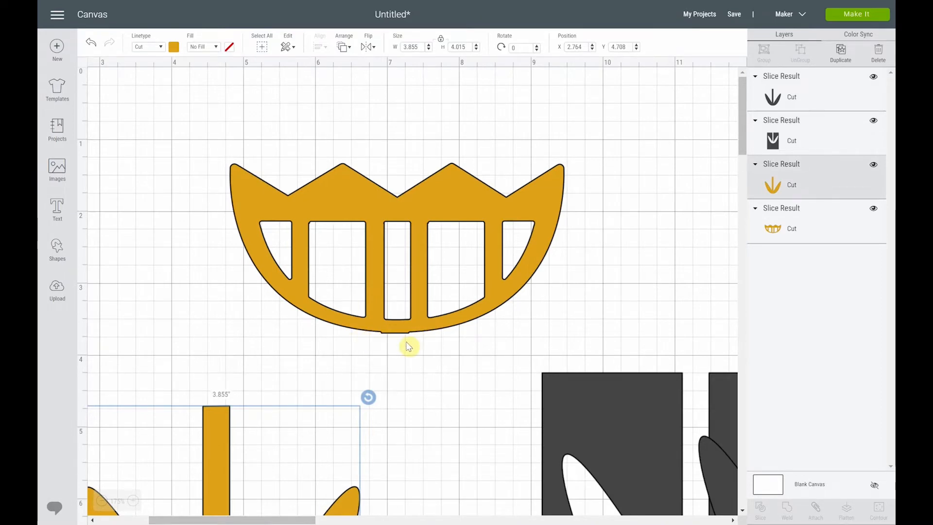
Undo the piece moves, the flower slice and the rectangle's placement, and delete the rectangle
left_click(92, 45)
left_click(92, 46)
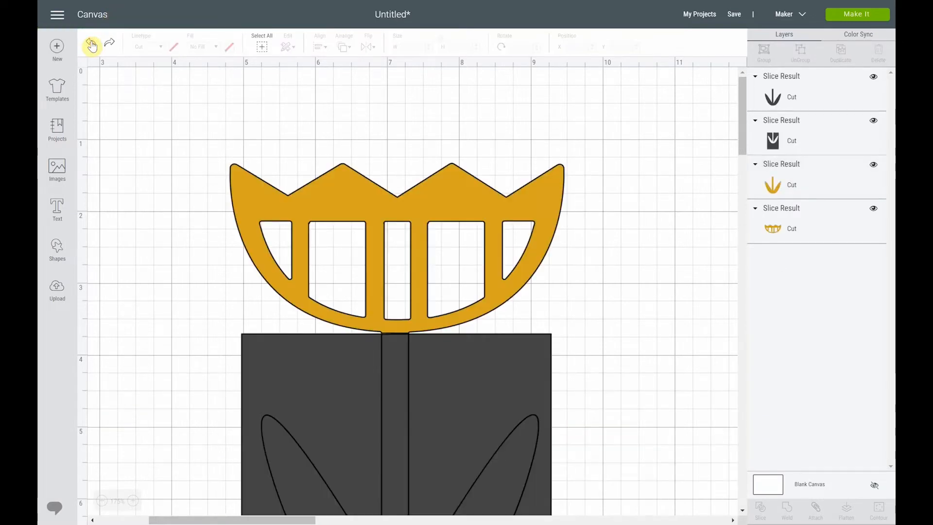
left_click(92, 45)
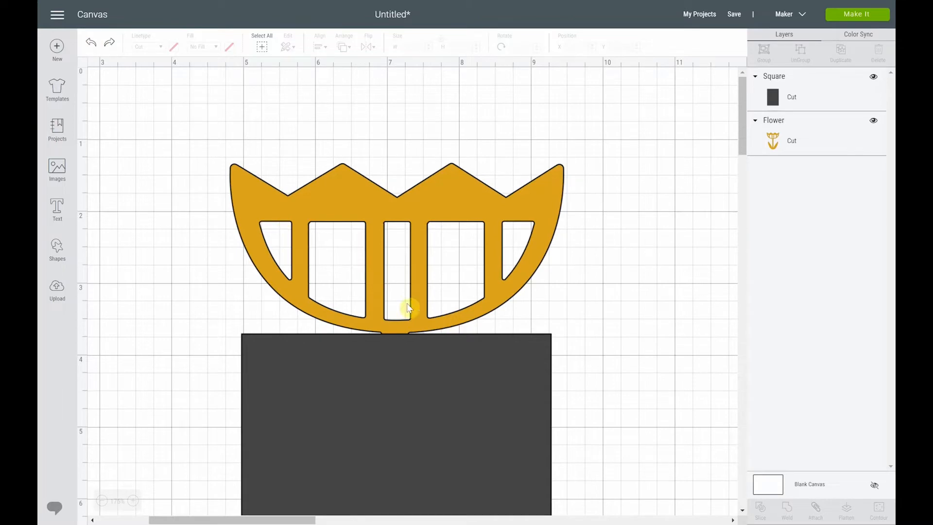
left_click(89, 46)
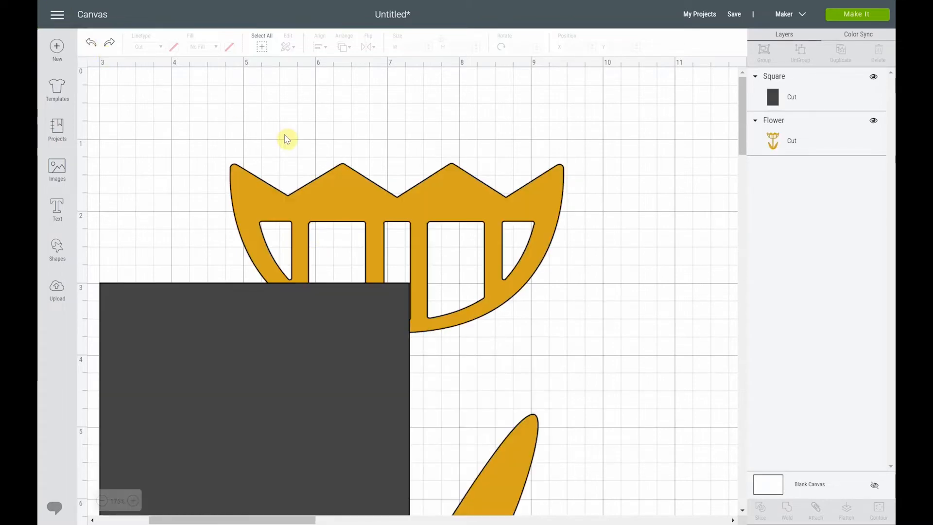
left_click(230, 327)
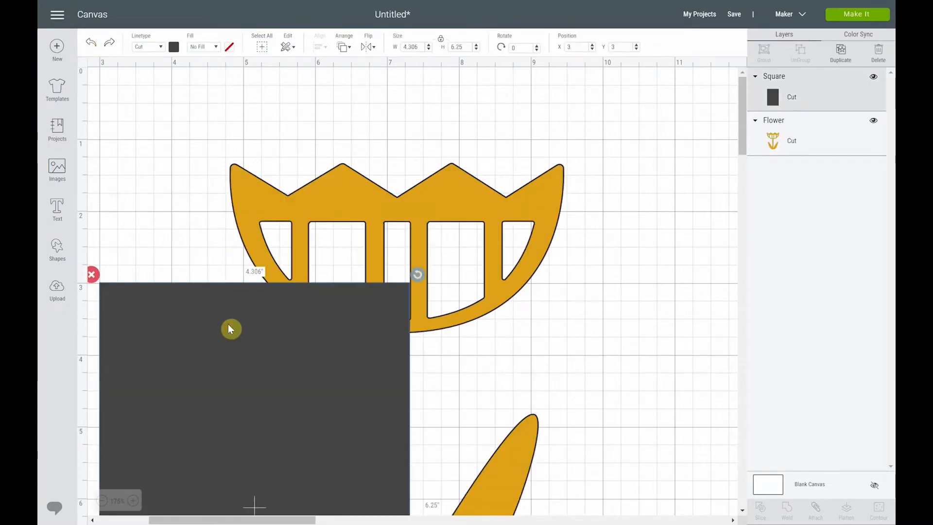
key("Delete")
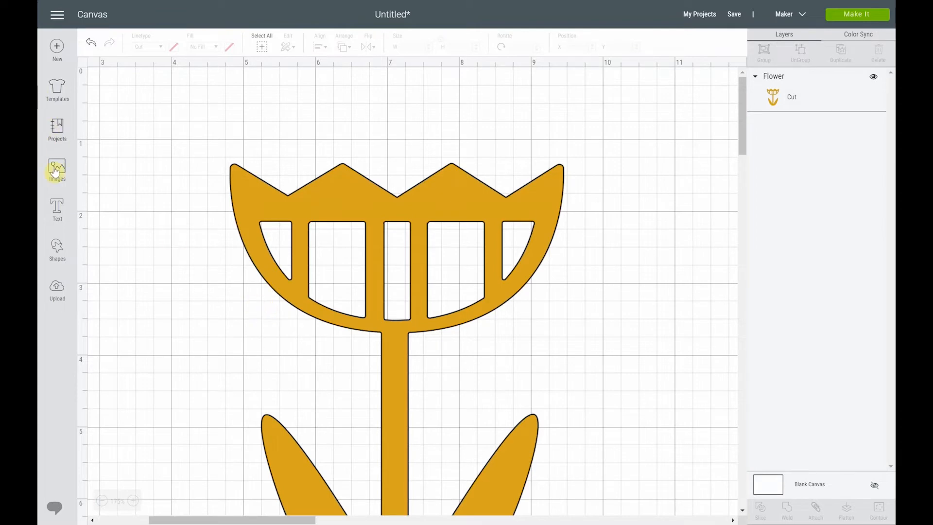
Add a circle, unlock its proportions, stretch it to about 5.444 by 2.849 inches, and place it over the flower's blossom
left_click(57, 247)
left_click(143, 169)
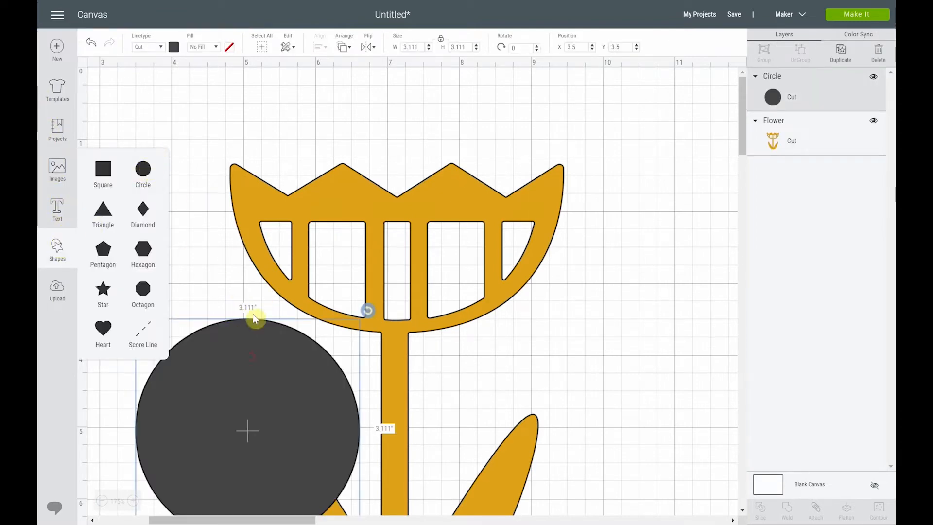
left_click_drag(251, 335, 284, 167)
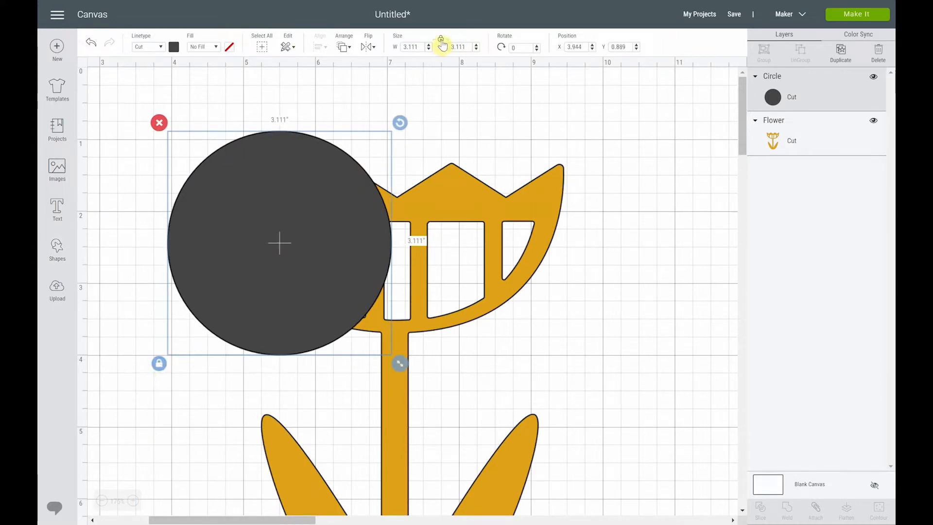
left_click(159, 366)
left_click_drag(401, 365, 573, 348)
left_click_drag(380, 259, 407, 246)
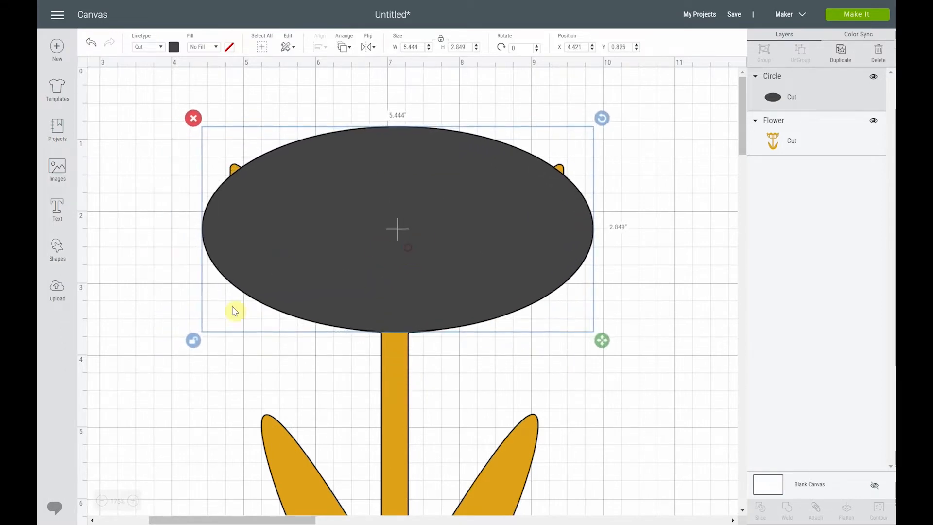
Resize the ellipse to about 4.516 by 2.929 inches and align its lower edge with the base of the blossom
left_click_drag(602, 342, 535, 346)
left_click_drag(470, 308, 471, 270)
left_click_drag(475, 275, 475, 275)
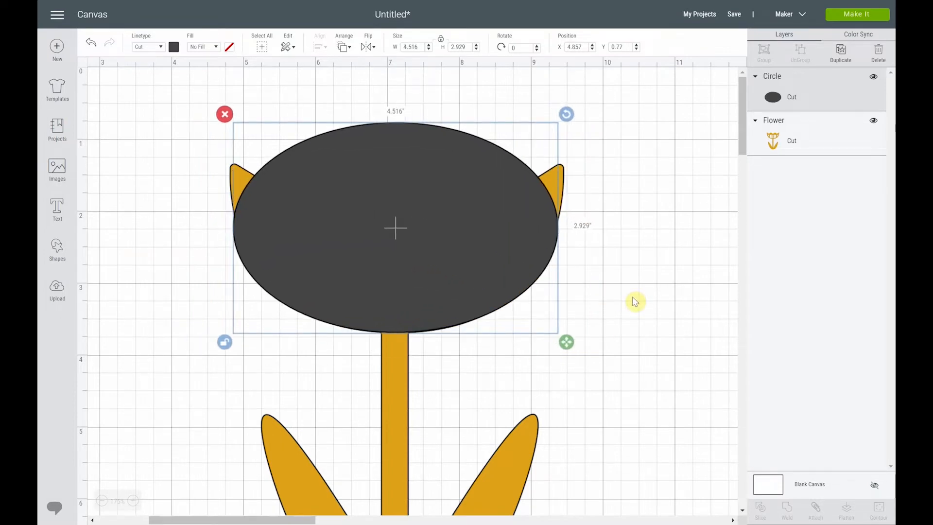
key("Up")
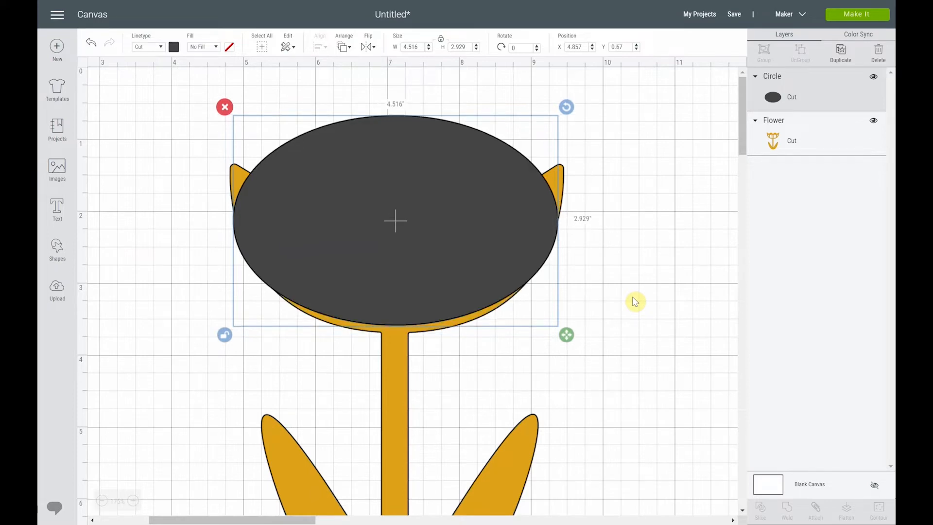
key("Down")
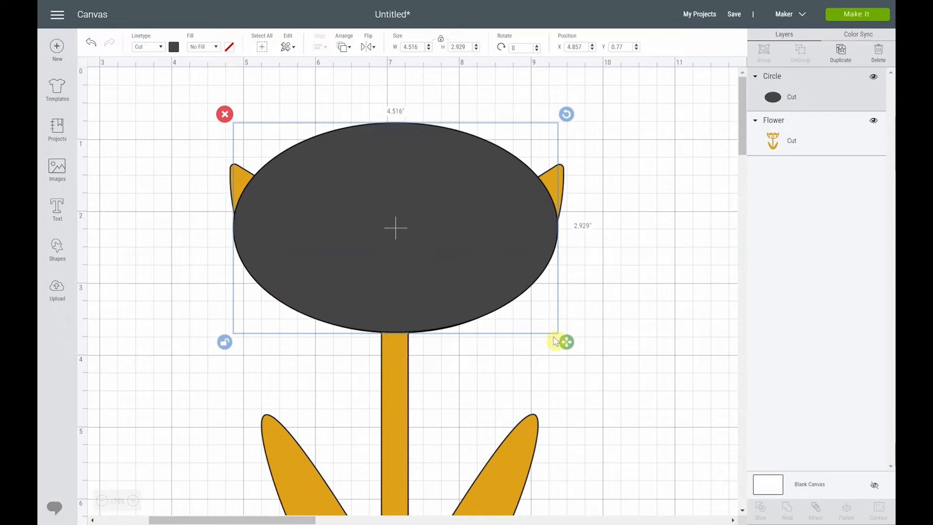
Enlarge the ellipse to about 6.143 by 3.992 inches and centre it over the blossom at the canvas's upper edge
left_click_drag(565, 345, 682, 422)
left_click_drag(491, 279, 434, 206)
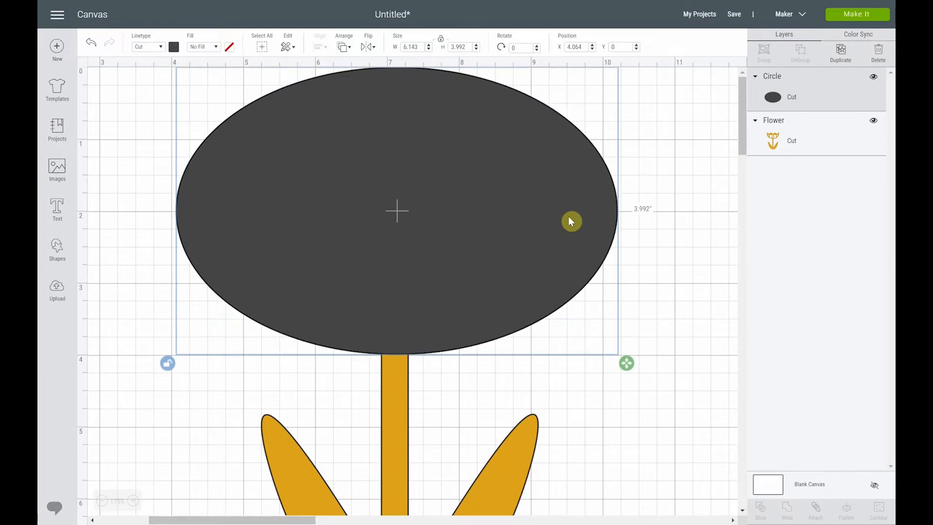
left_click_drag(431, 253, 430, 236)
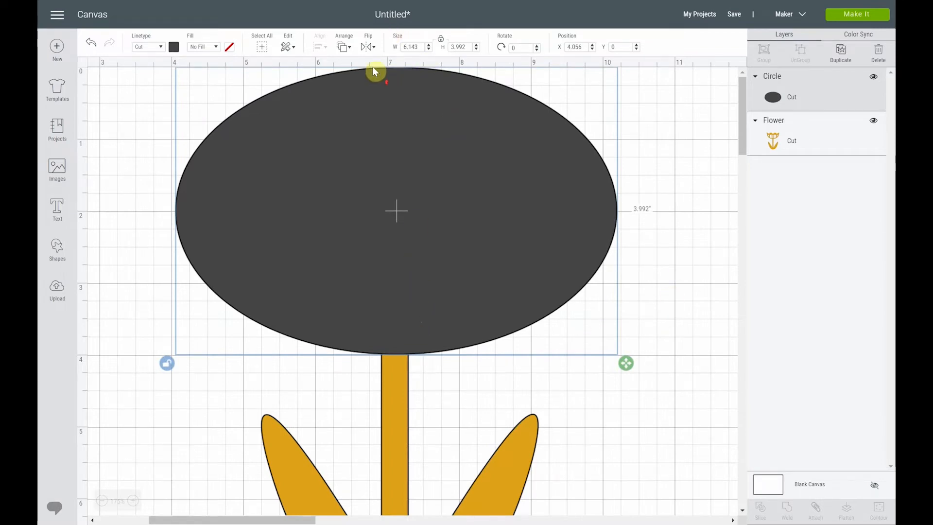
Move the flower down to about Y 1.637 so the blossom's base meets the ellipse's lower edge, and deselect it
left_click_drag(401, 397, 404, 419)
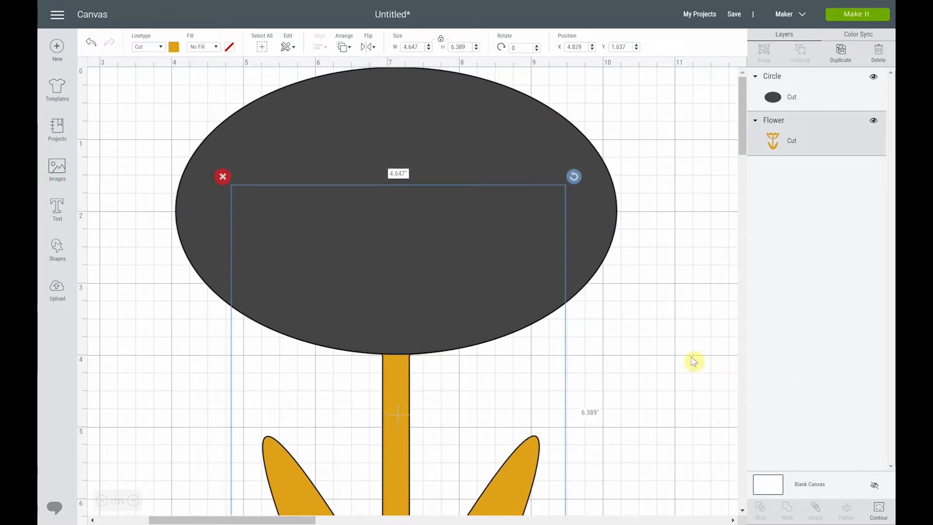
key("Down")
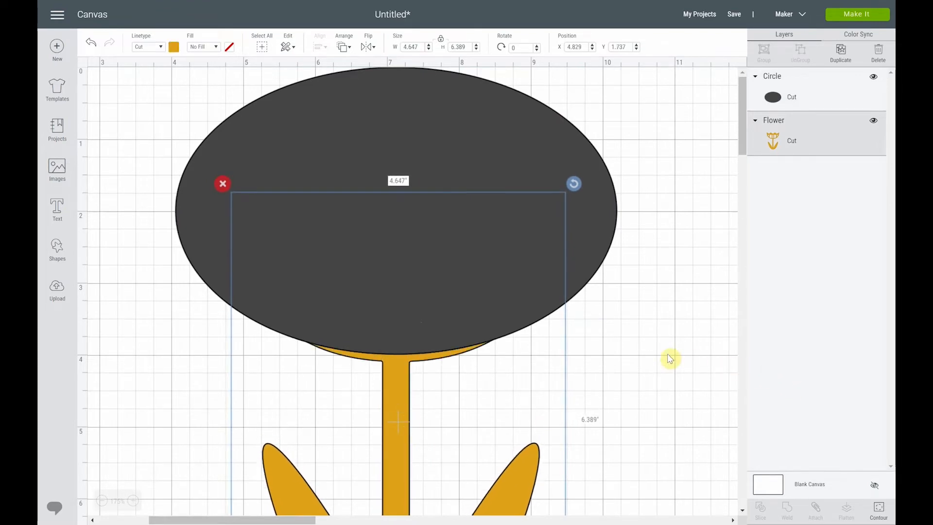
key("Up")
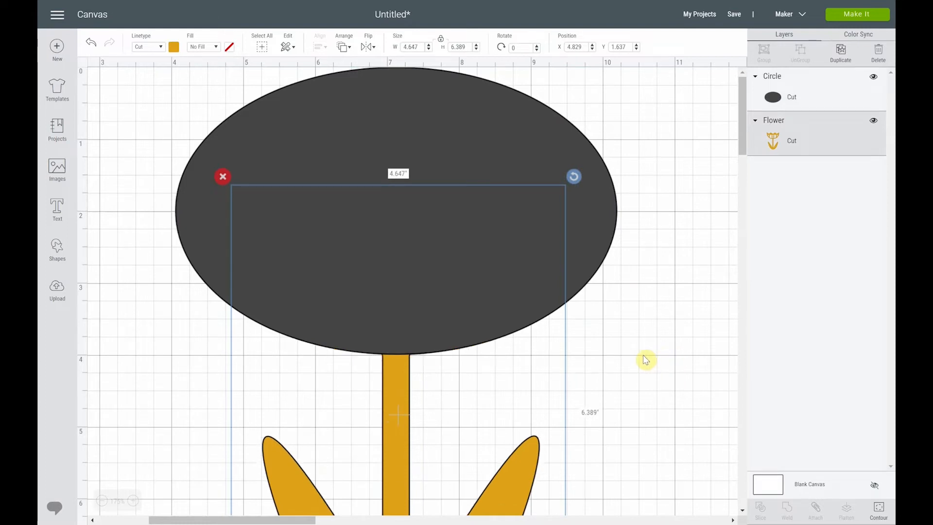
left_click(644, 359)
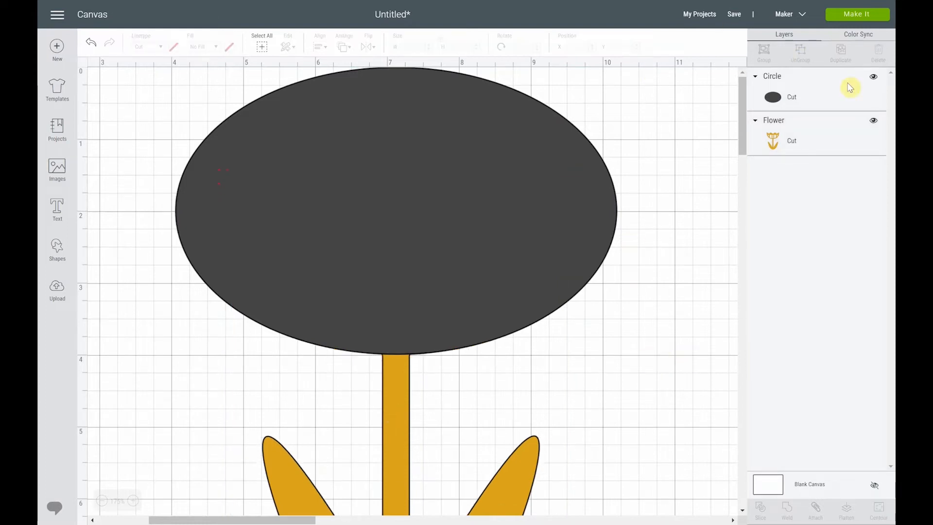
Slice the flower with the ellipse and move both dark slice results away from the flower
left_click(833, 97)
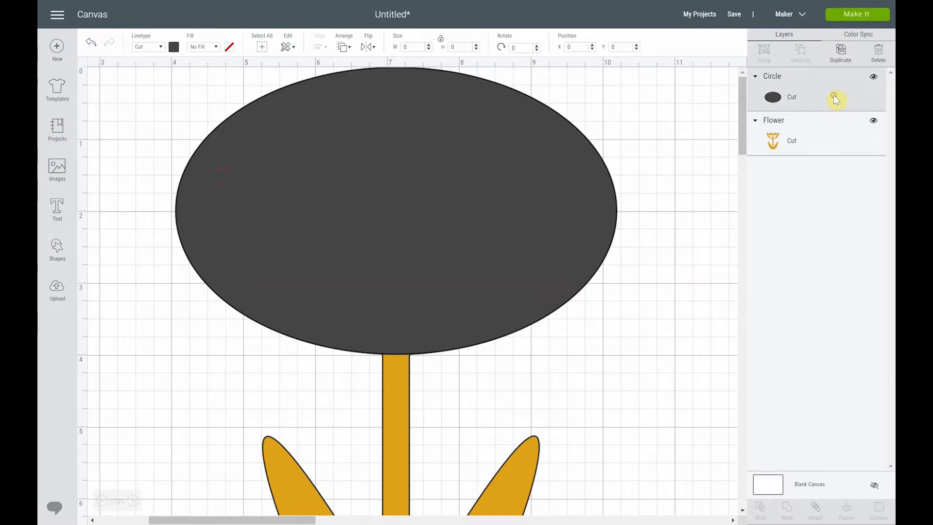
left_click(820, 139, "shift")
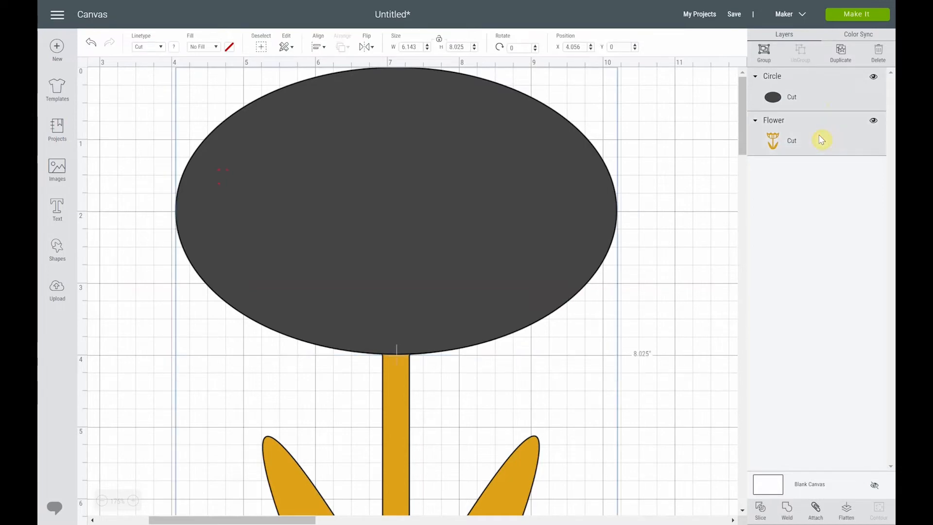
left_click(761, 512)
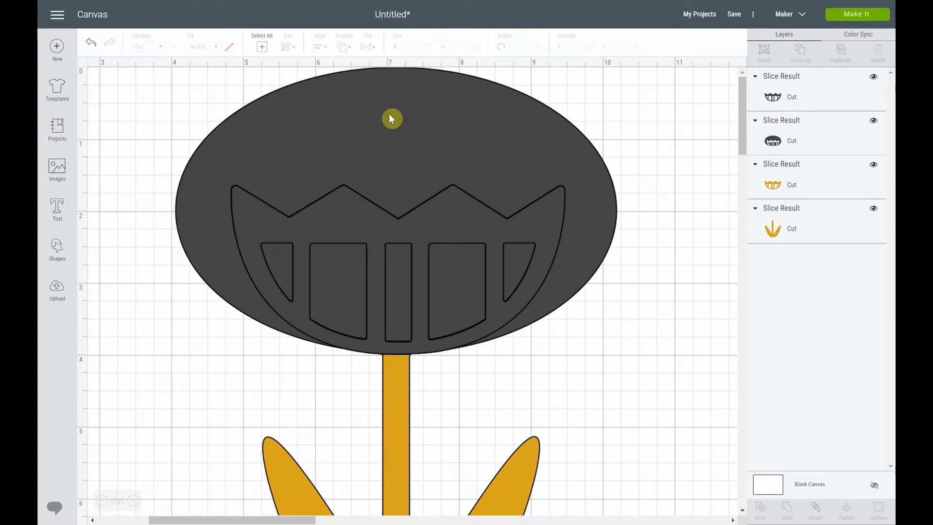
left_click_drag(377, 140, 624, 166)
left_click_drag(415, 226, 677, 114)
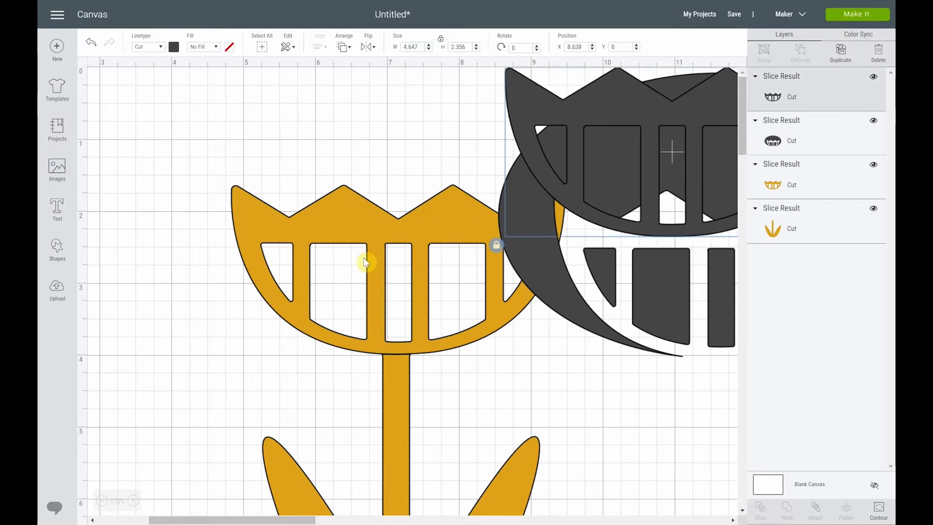
Separate the yellow blossom from the stem and leaves, leaving the blossom just above the stem with a gap between them
left_click_drag(343, 215, 278, 174)
left_click_drag(395, 390, 335, 390)
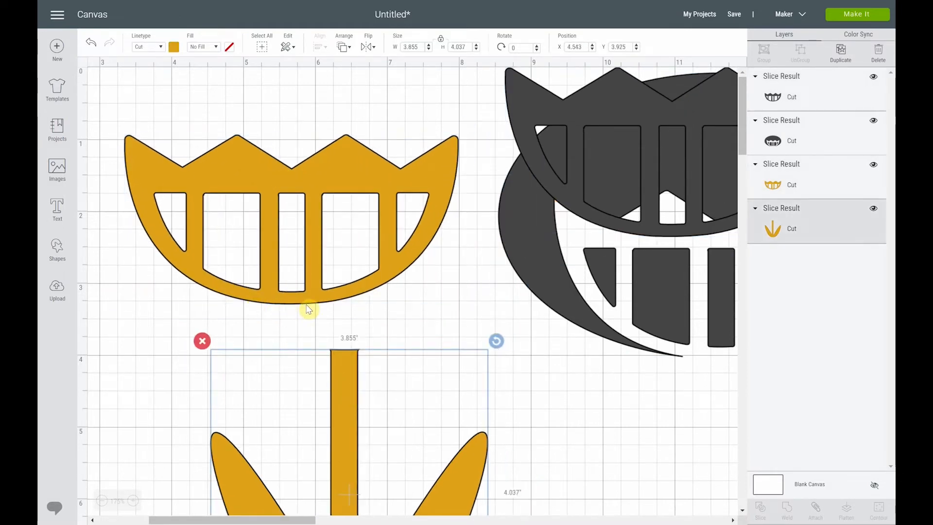
left_click_drag(308, 310, 279, 306)
left_click_drag(245, 186, 329, 199)
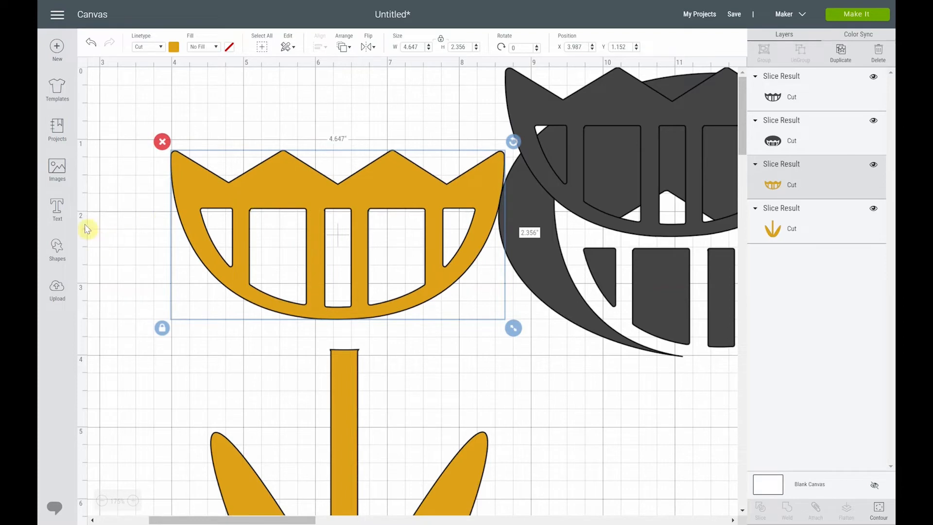
Add a circle, shrink it to about 0.794 inches, and place it across the upper edge of the blossom's second opening
left_click(57, 246)
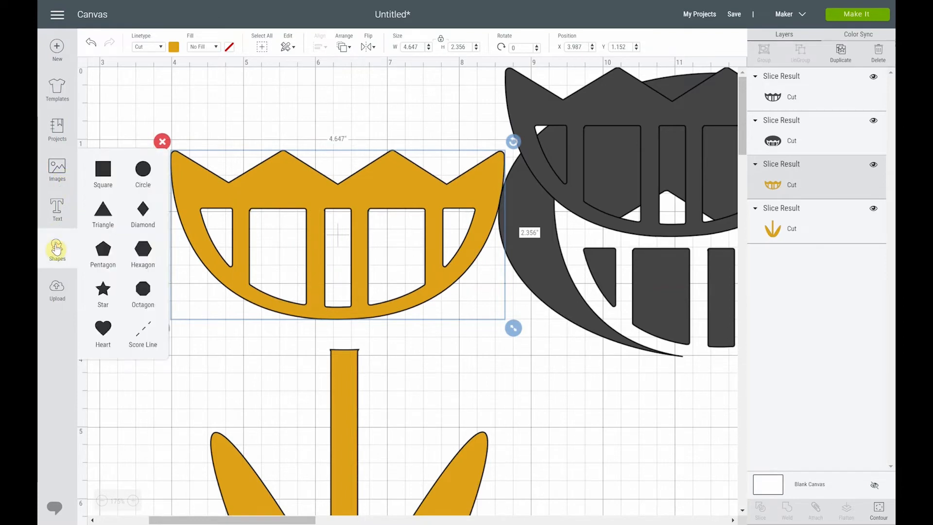
left_click(146, 175)
left_click_drag(282, 392, 339, 259)
left_click_drag(435, 467, 291, 319)
left_click_drag(256, 262, 310, 217)
left_click_drag(337, 264, 282, 227)
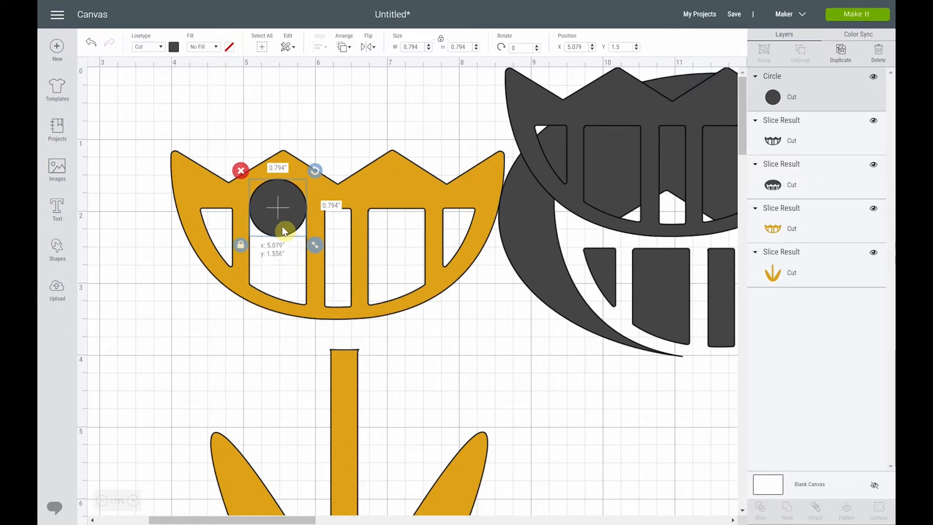
Slice the blossom with the small circle and pull the resulting circle pieces away from it
left_click(133, 501)
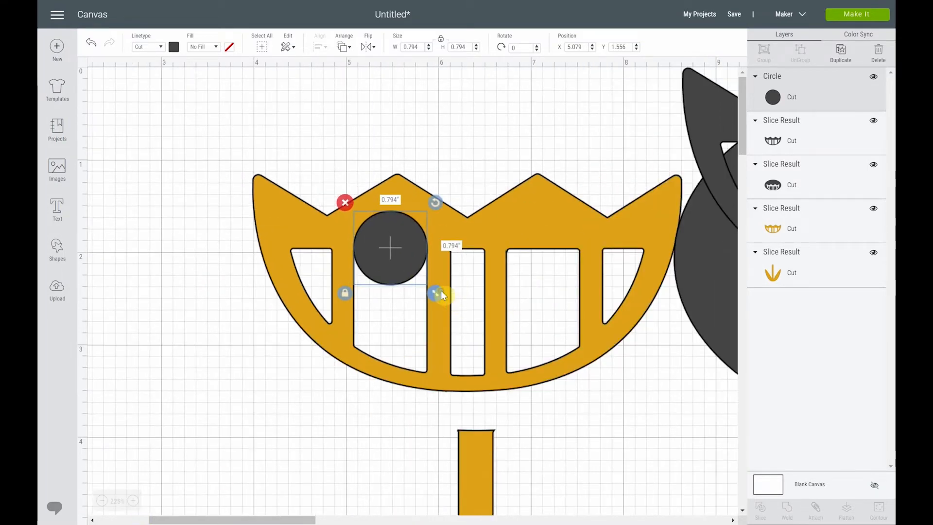
left_click(436, 357, "shift")
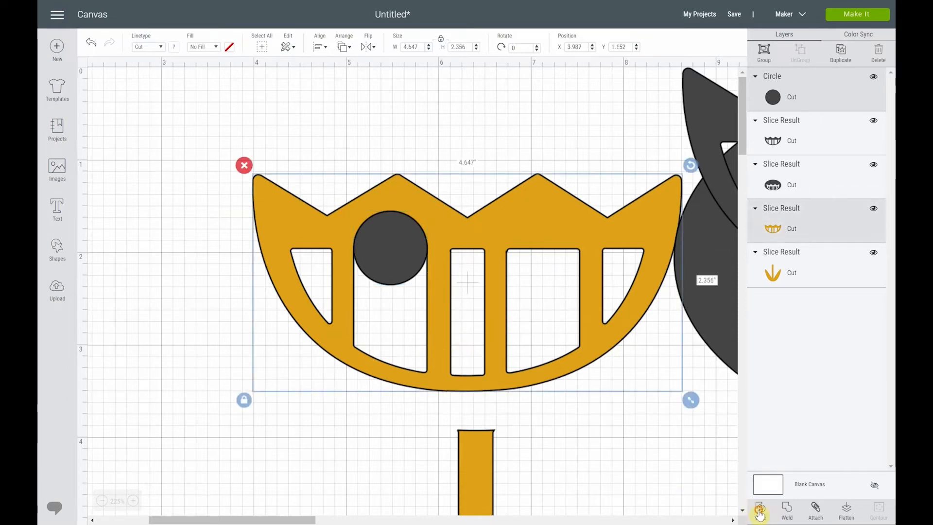
left_click(760, 511)
left_click_drag(357, 228, 151, 197)
left_click_drag(410, 264, 208, 263)
left_click_drag(412, 243, 181, 406)
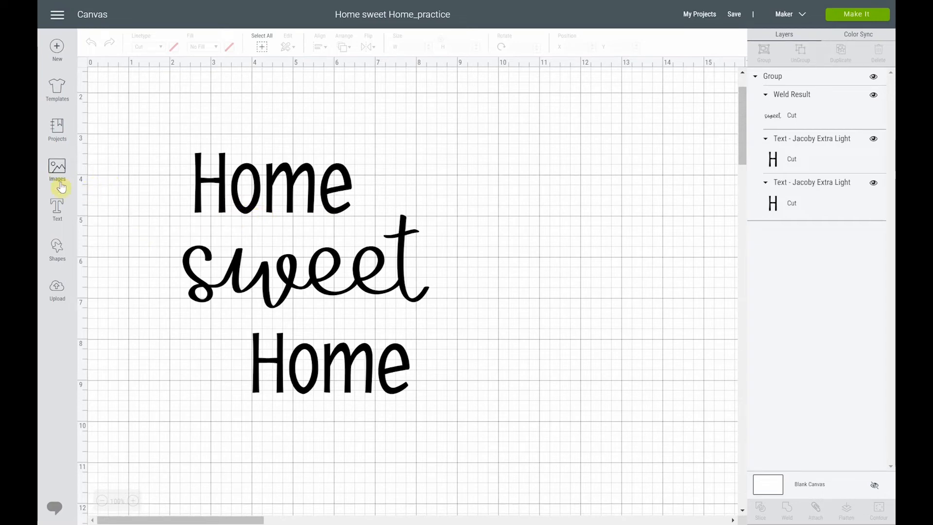
Add a square to the Home sweet Home design, unlock its proportions, and size it 8 inches wide by 10 inches high
left_click(57, 246)
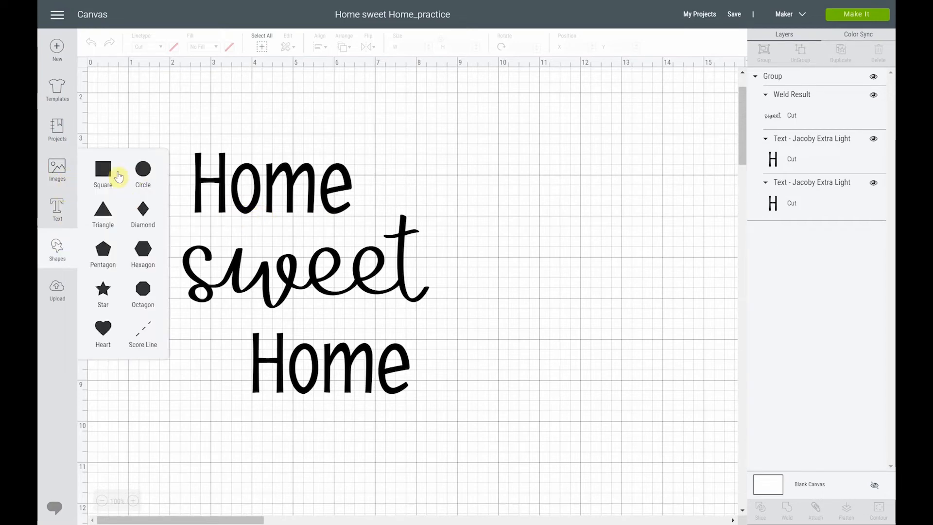
left_click(103, 170)
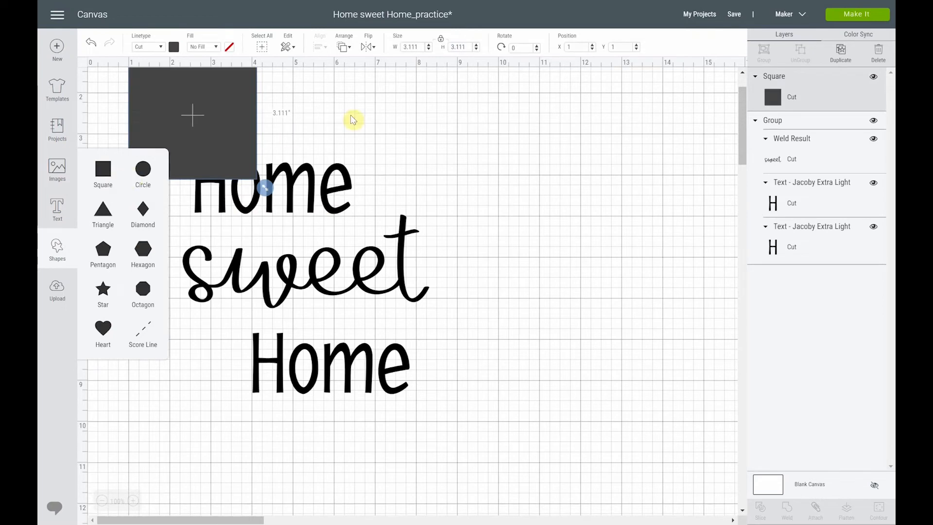
left_click(440, 40)
left_click(388, 49)
type("8")
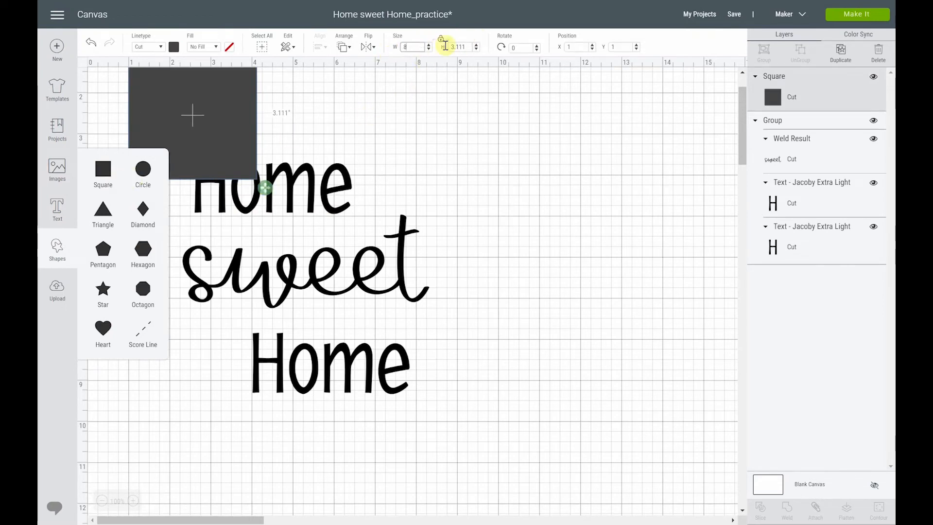
left_click(449, 48)
type("10")
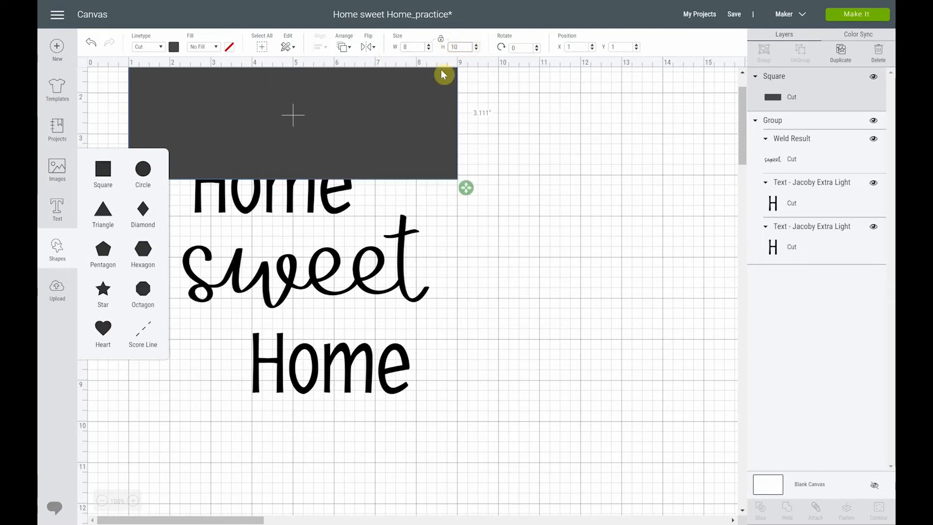
left_click(486, 37)
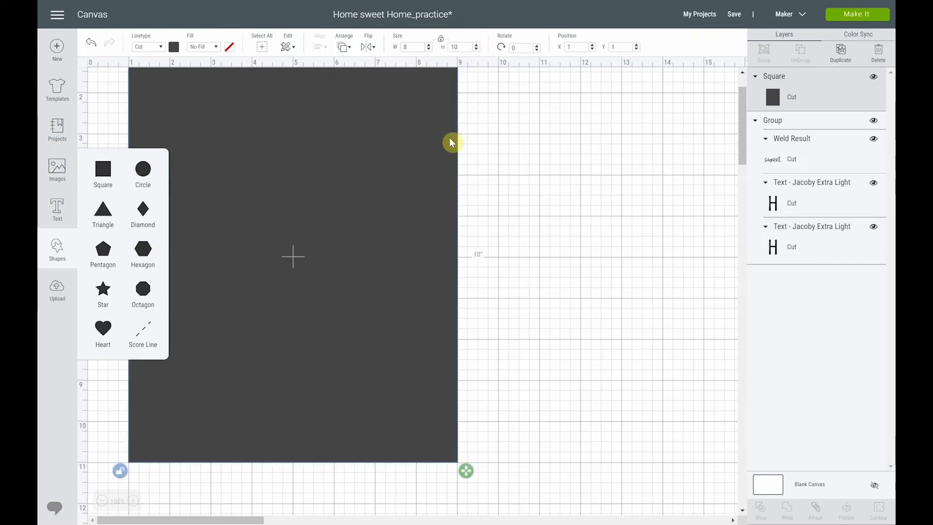
Change the rectangle's material color to white and send it to the back behind the text
left_click(174, 47)
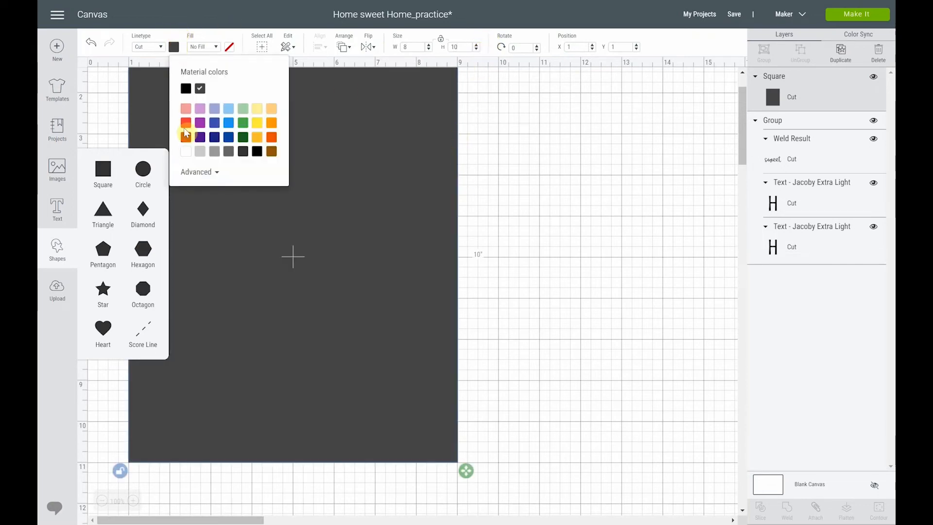
left_click(185, 152)
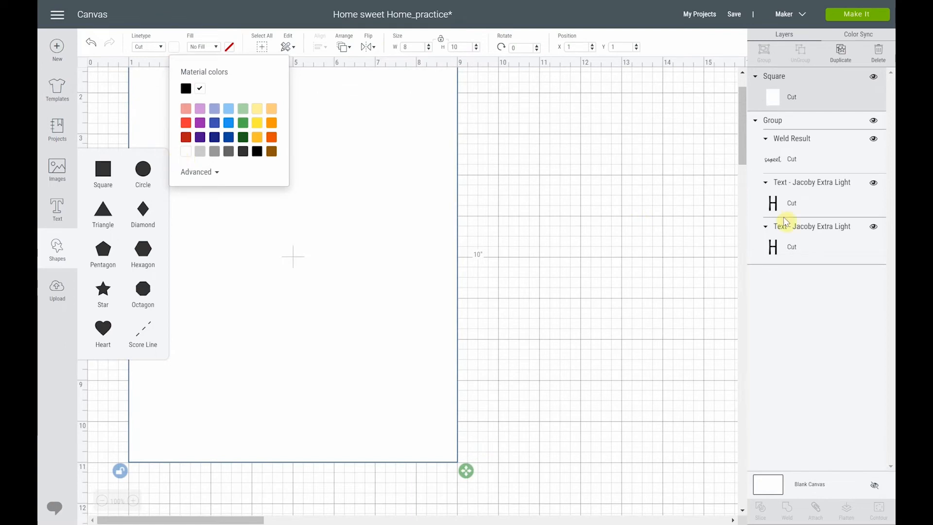
left_click(634, 207)
left_click(407, 153)
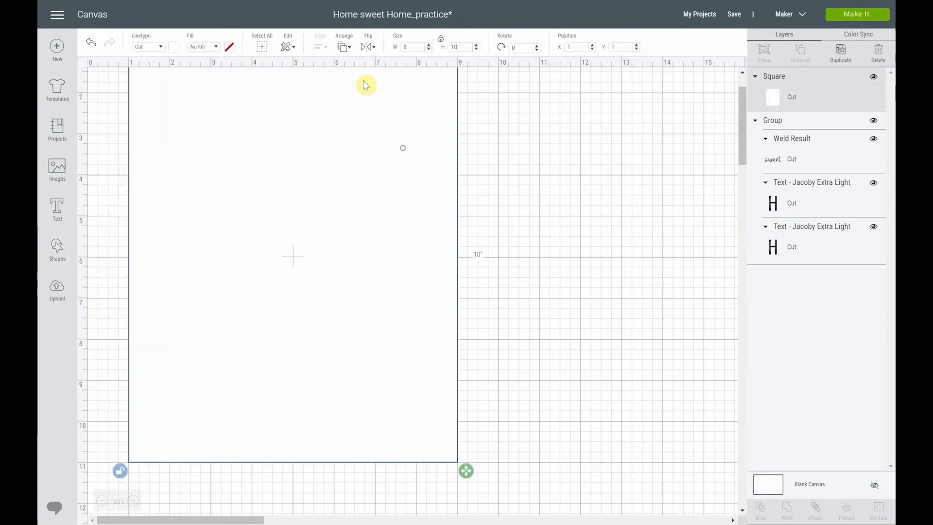
left_click(348, 47)
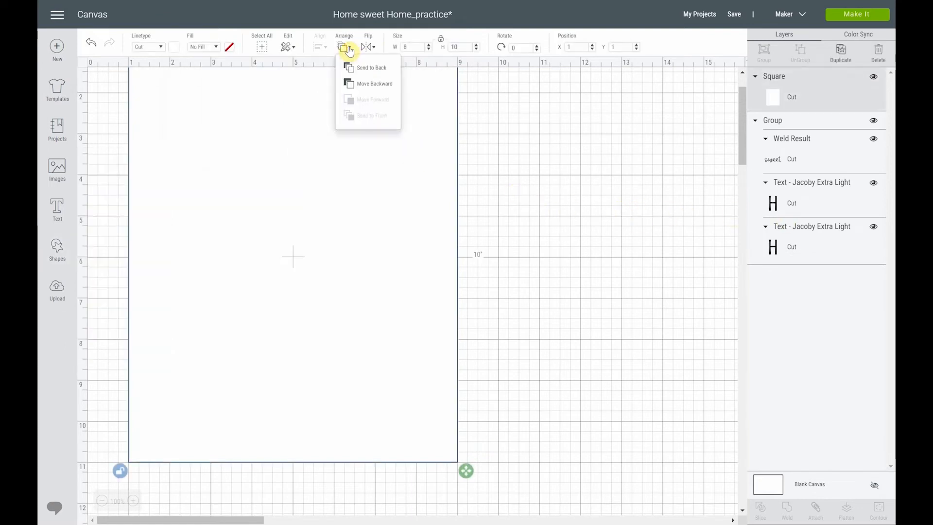
left_click(354, 70)
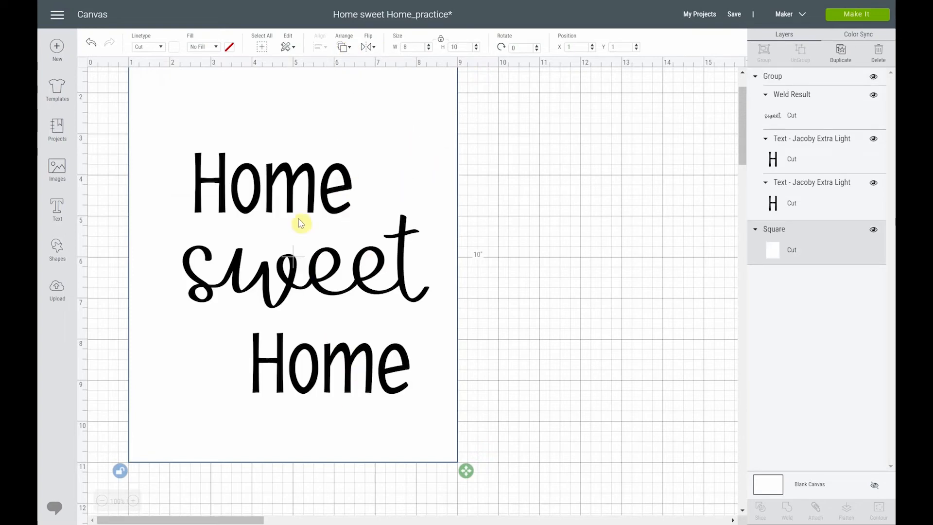
Center the grouped Home sweet Home text both horizontally and vertically on the white rectangle
left_click(307, 199)
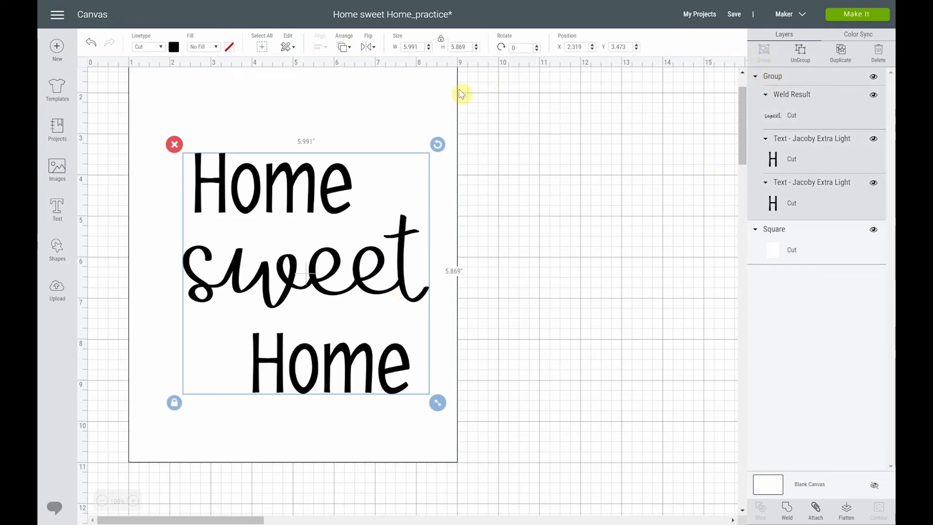
left_click(413, 107, "shift")
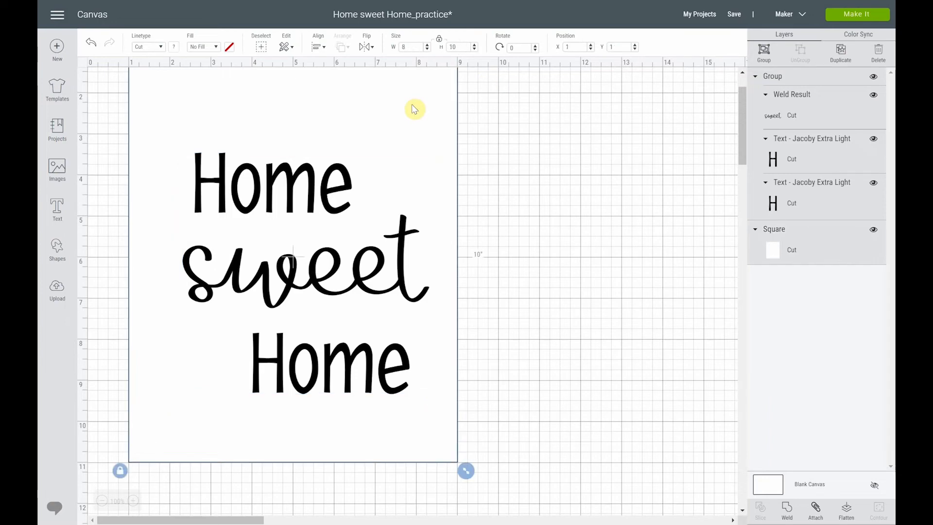
scroll(413, 108, "up", 3)
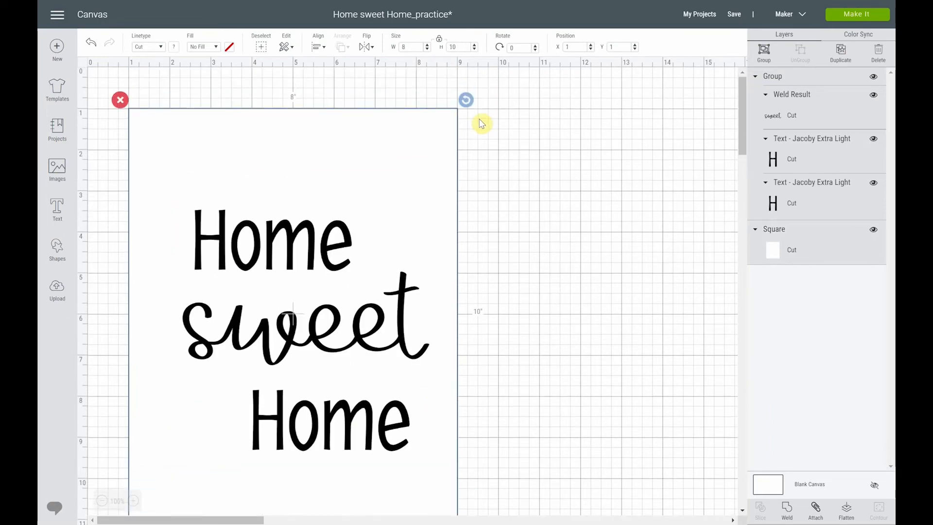
left_click(318, 47)
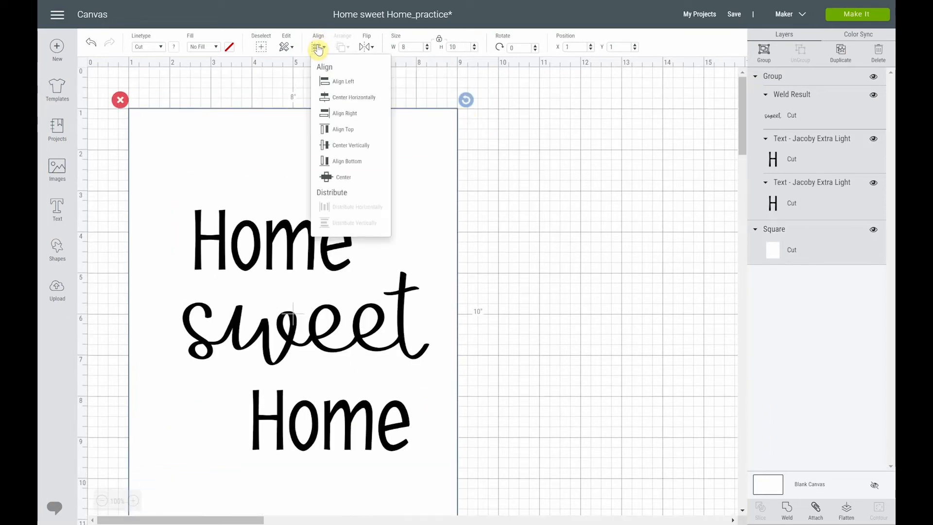
left_click(343, 181)
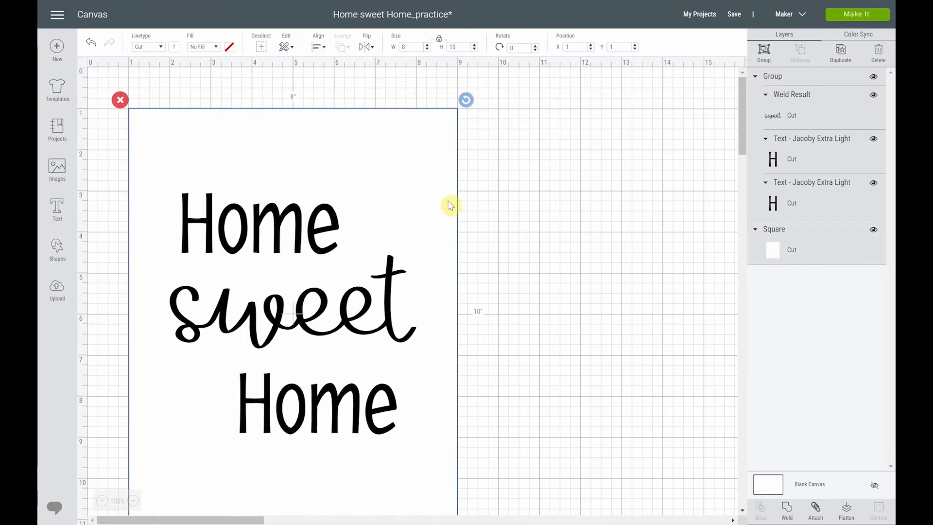
scroll(551, 220, "down", 2)
scroll(550, 218, "up", 2)
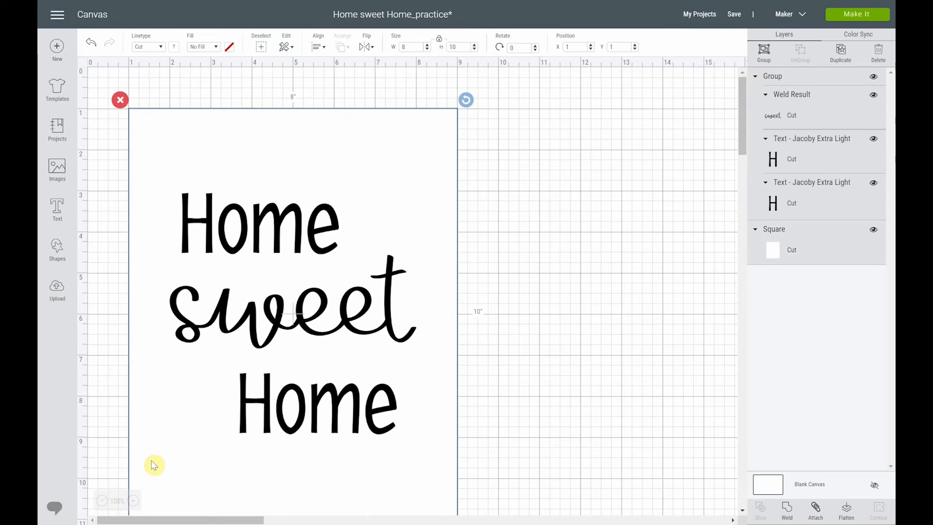
left_click(102, 500)
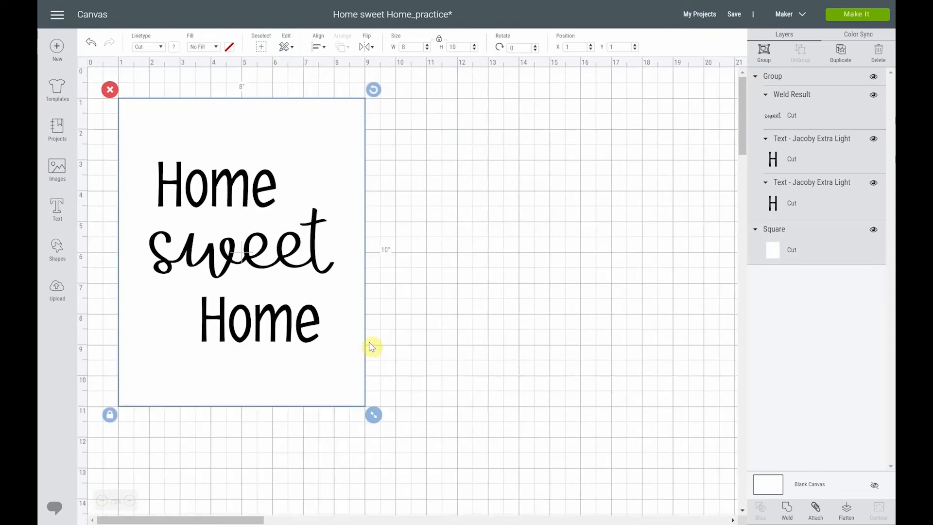
left_click(449, 224)
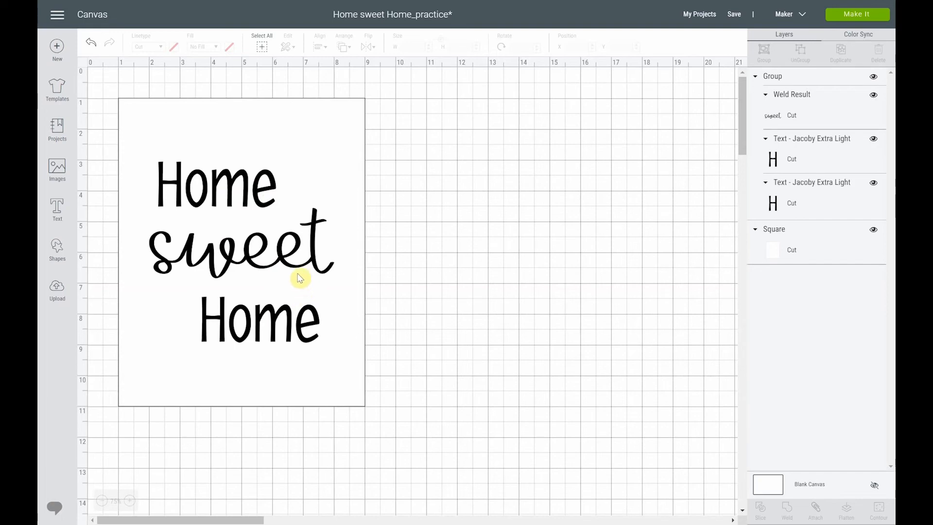
Ungroup the Home sweet Home text so that each word is its own layer
left_click(262, 209)
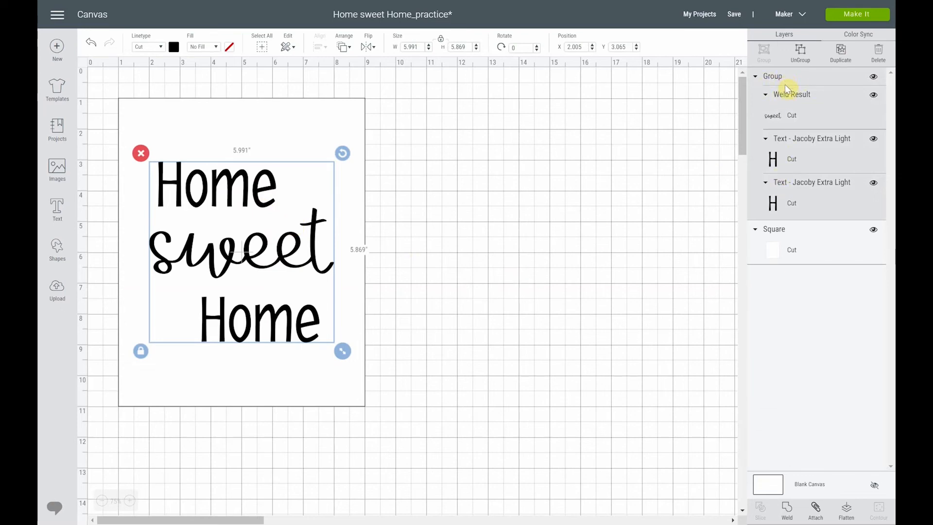
left_click(336, 128, "shift")
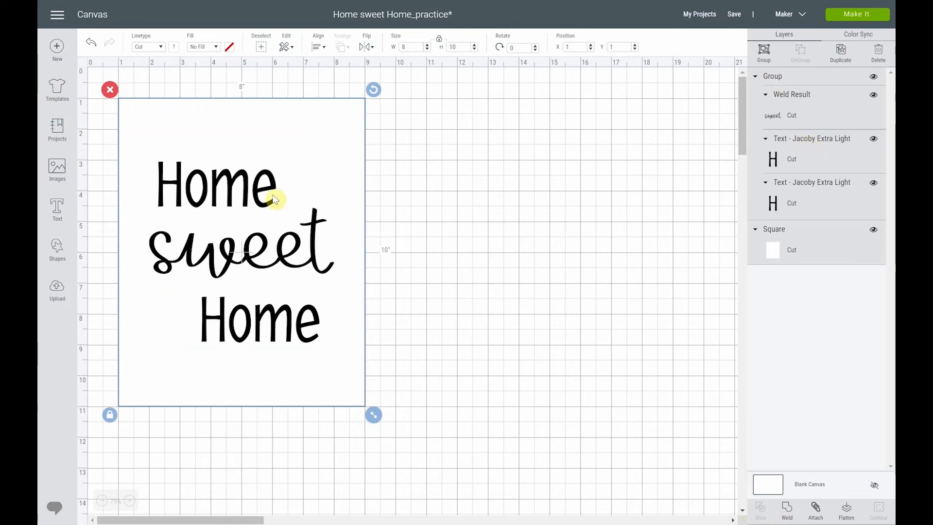
left_click(407, 156)
left_click(331, 193)
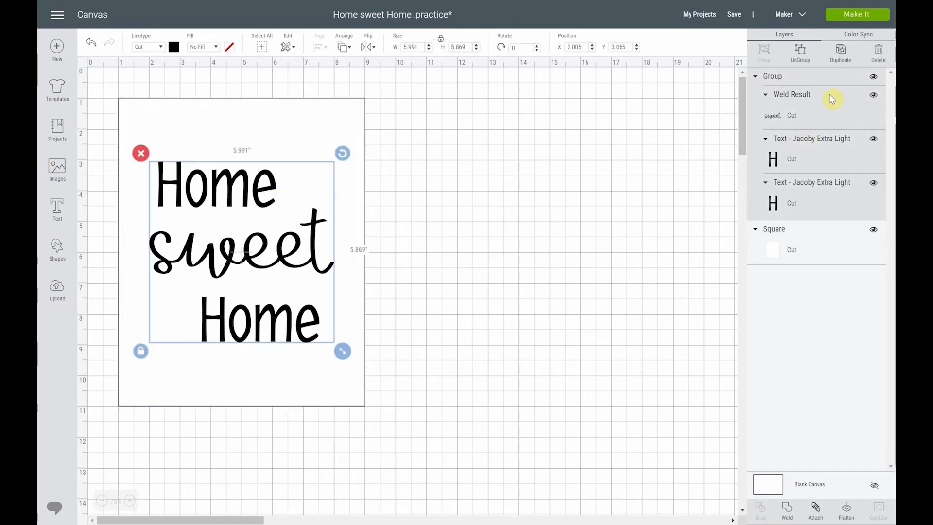
left_click(805, 60)
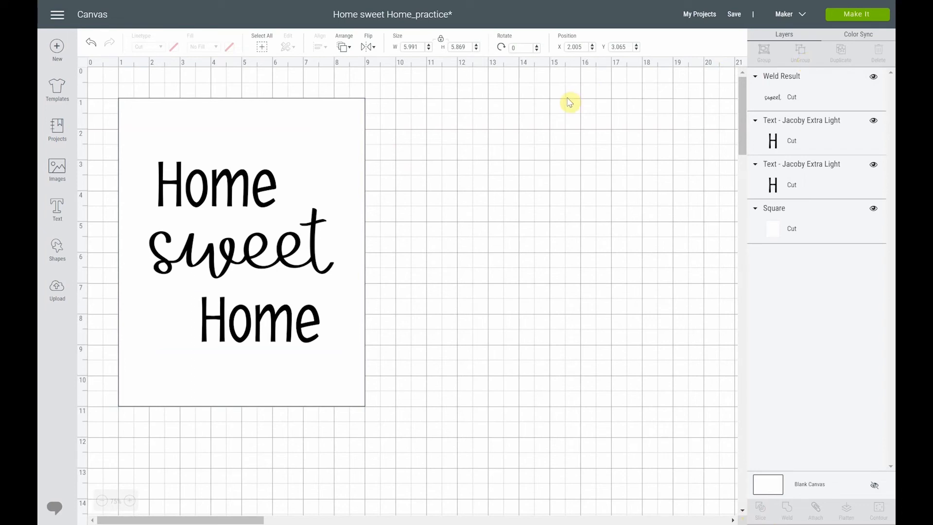
Slice the upper word Home out of the white rectangle and hide the black and white Home slice results
left_click(253, 187)
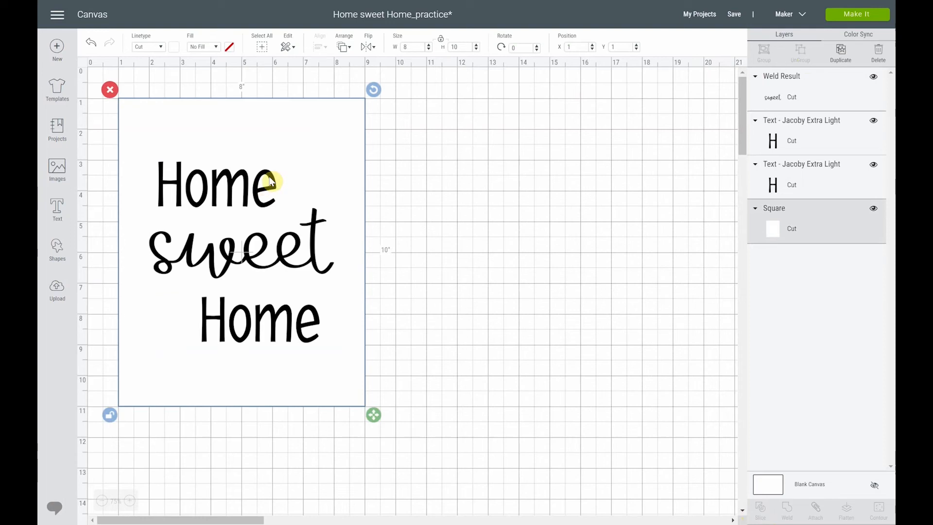
left_click(271, 180, "shift")
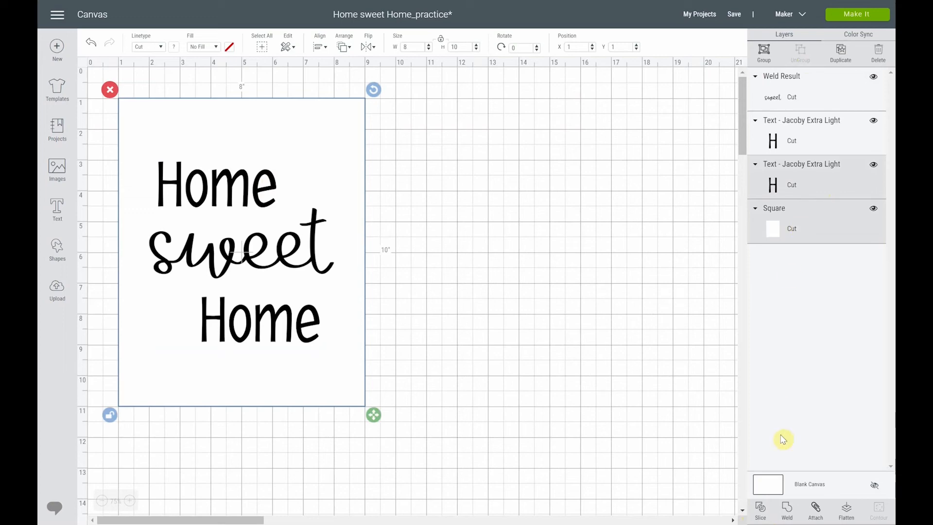
left_click(761, 511)
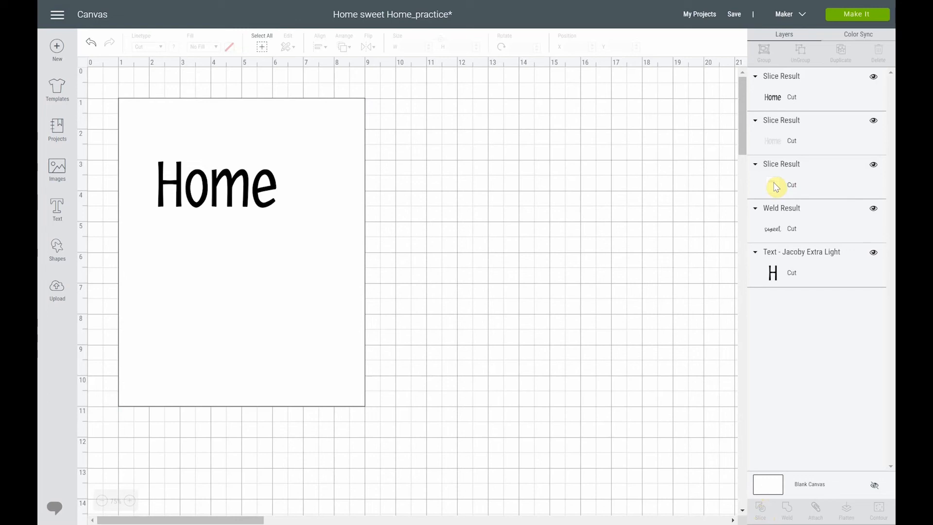
left_click(778, 141)
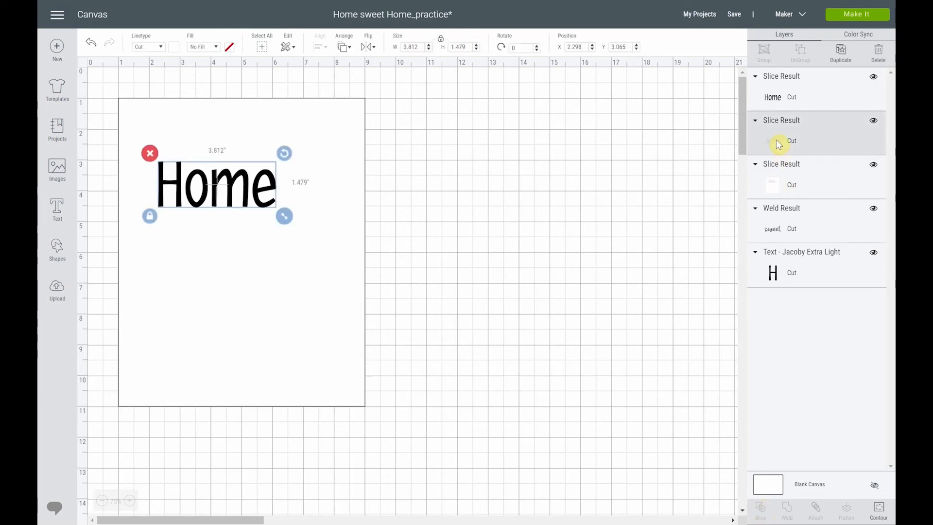
left_click(874, 122)
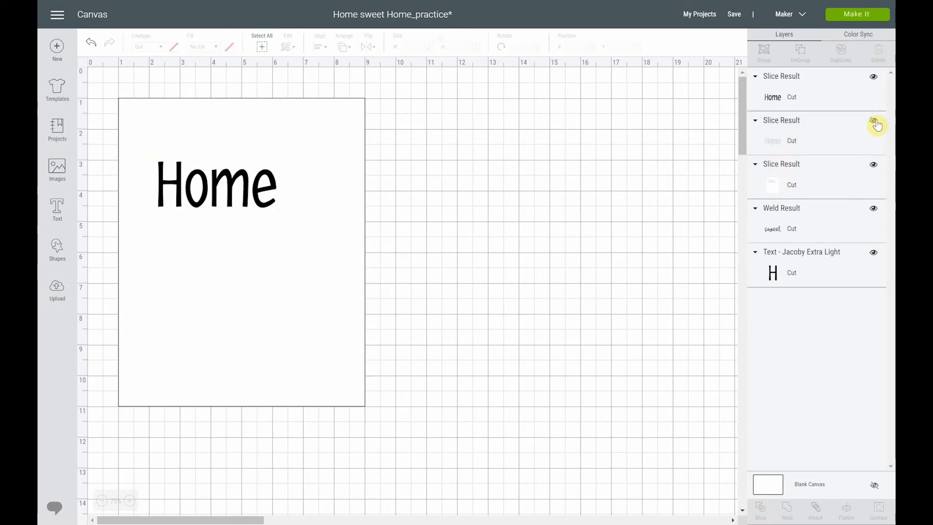
left_click(874, 78)
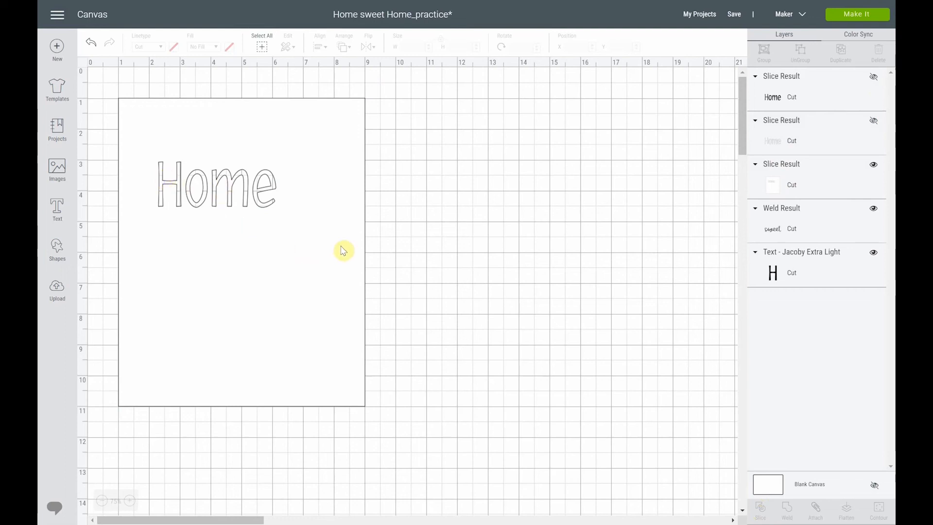
Slice the word sweet out of the white rectangle and hide the black and white sweet slice results
left_click(783, 235)
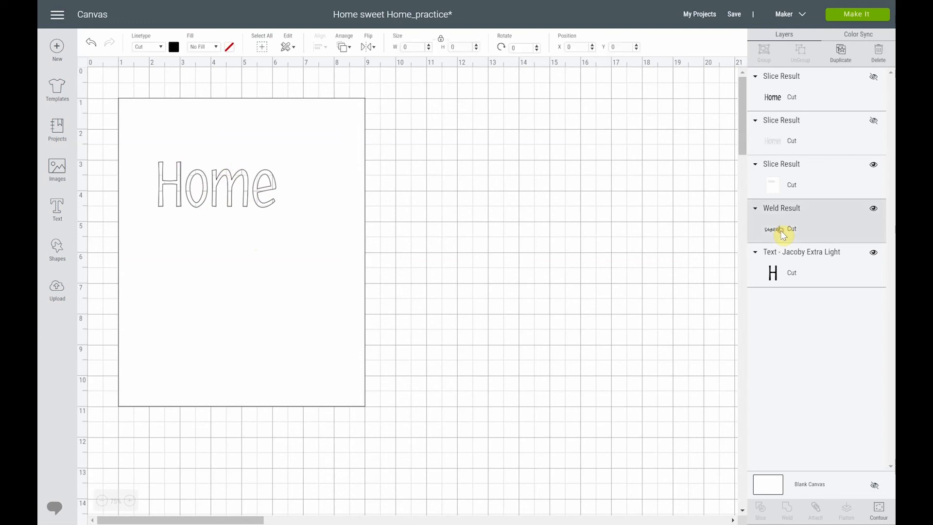
left_click(817, 185, "shift")
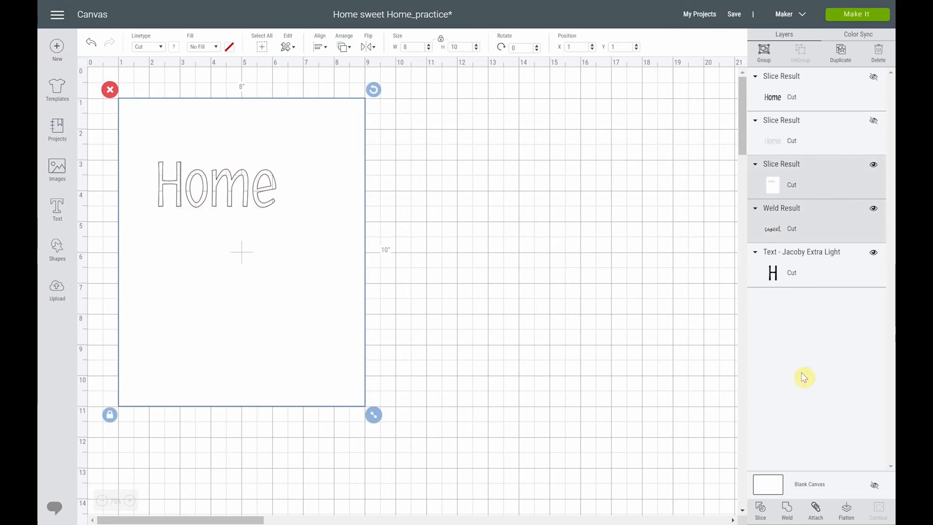
left_click(760, 509)
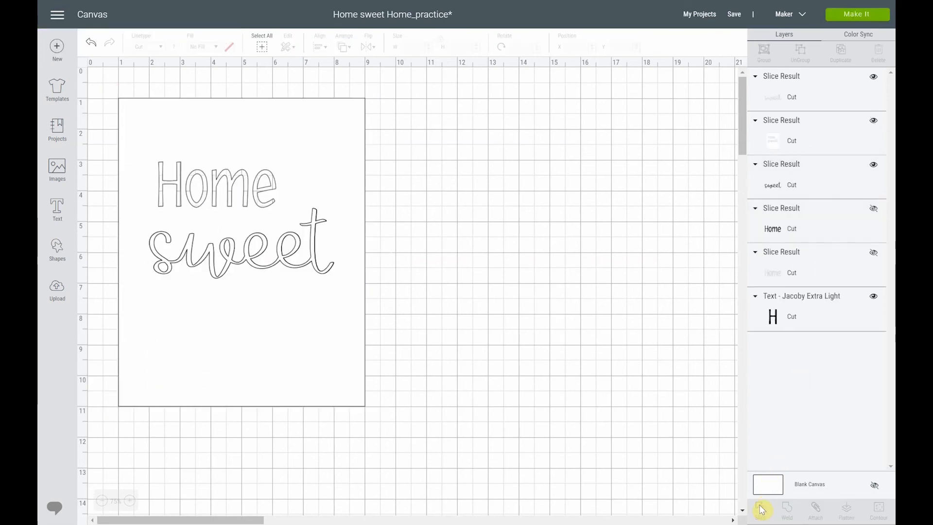
left_click(874, 165)
left_click(873, 77)
Slice the lower word Home out of the white rectangle that already has the other two words cut out
left_click(769, 134)
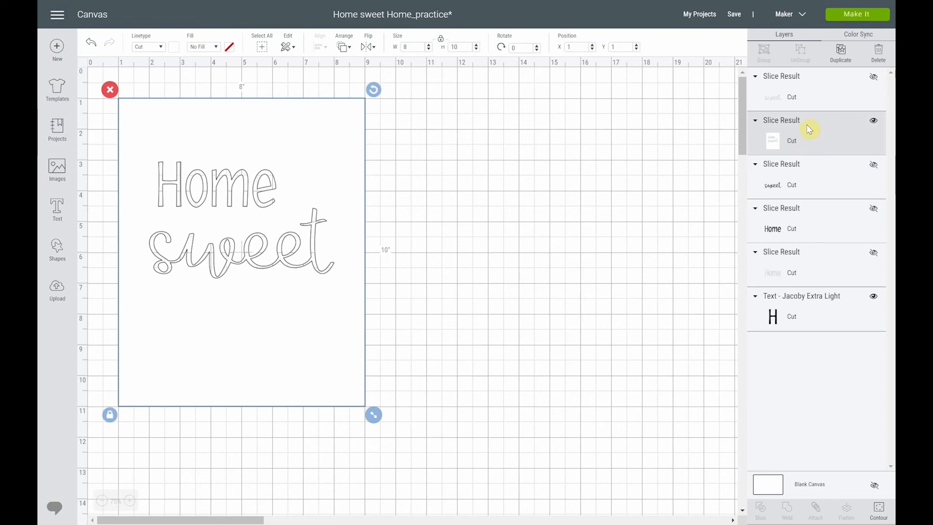
left_click(799, 311, "shift")
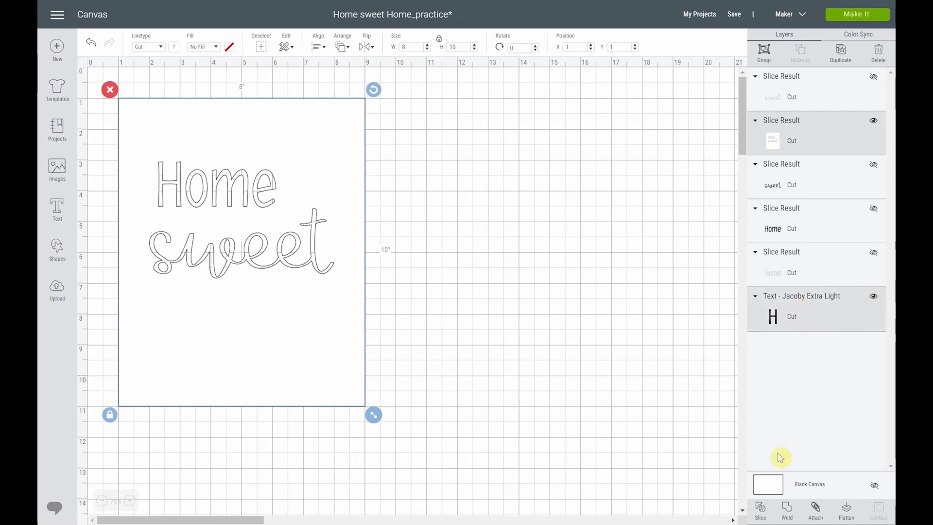
left_click(761, 511)
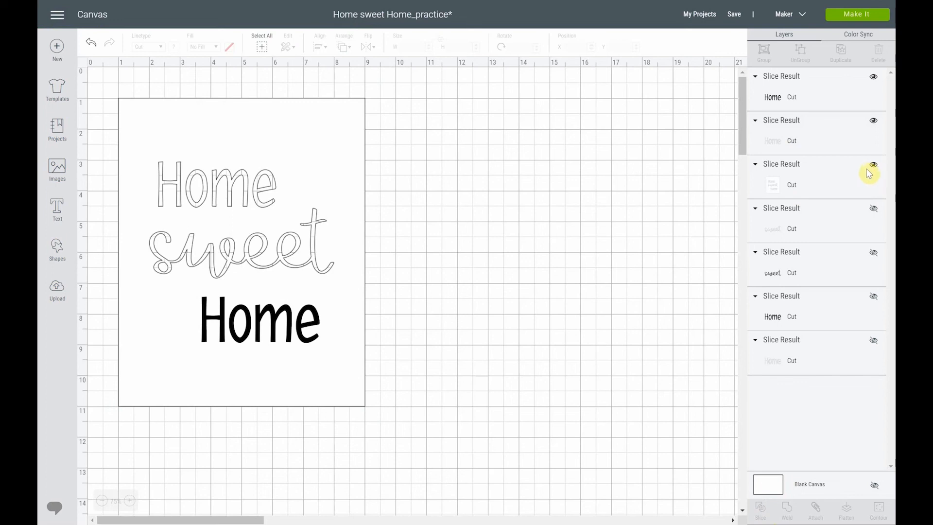
Hide both slice results of the lower Home and move the cut-out rectangle to about X 3.8, Y 1.5 inches
left_click(873, 120)
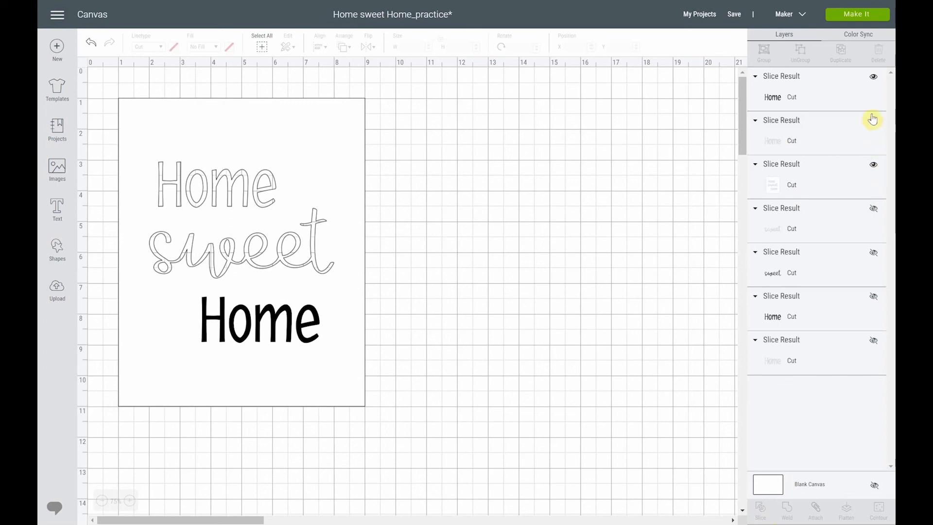
left_click(874, 78)
left_click_drag(250, 136, 424, 170)
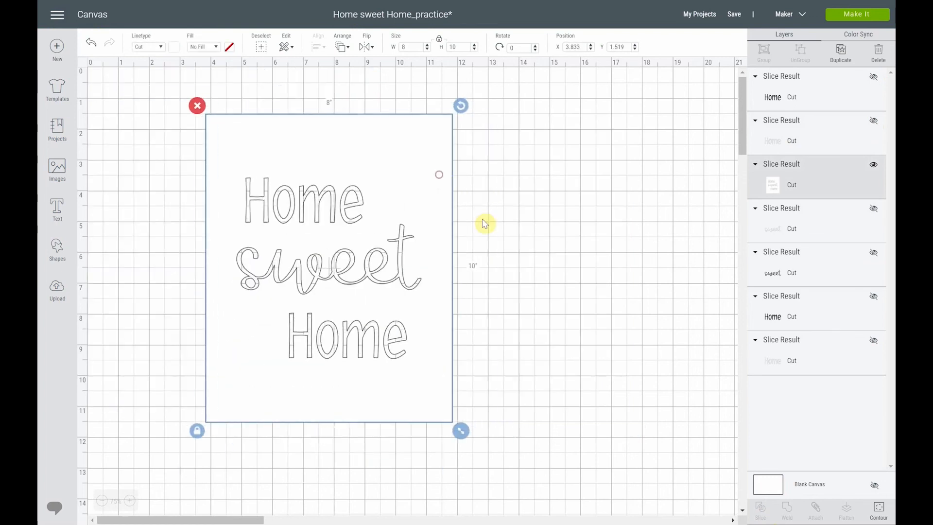